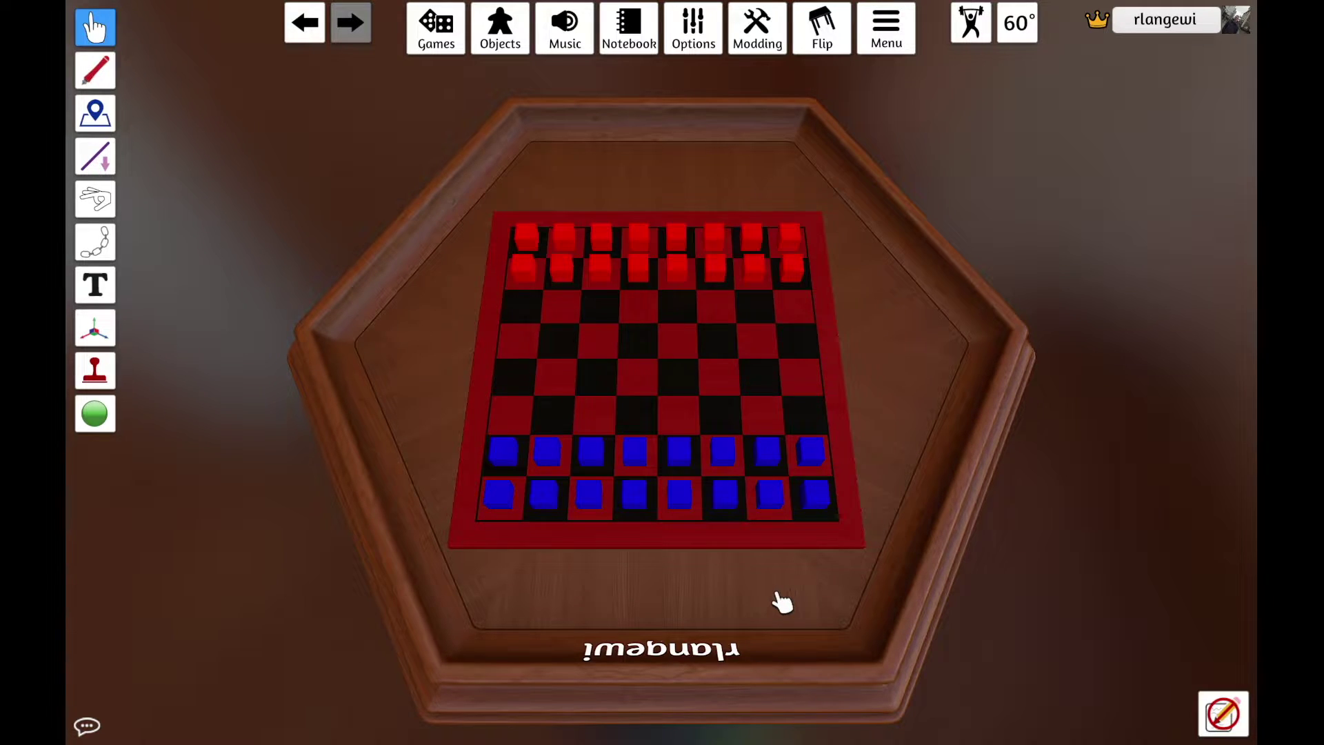
Start a Workshop upload for Test Game and enter Test as the Workshop description
{"action": "left_click", "coordinate": [777, 45]}
{"action": "left_click", "coordinate": [775, 62]}
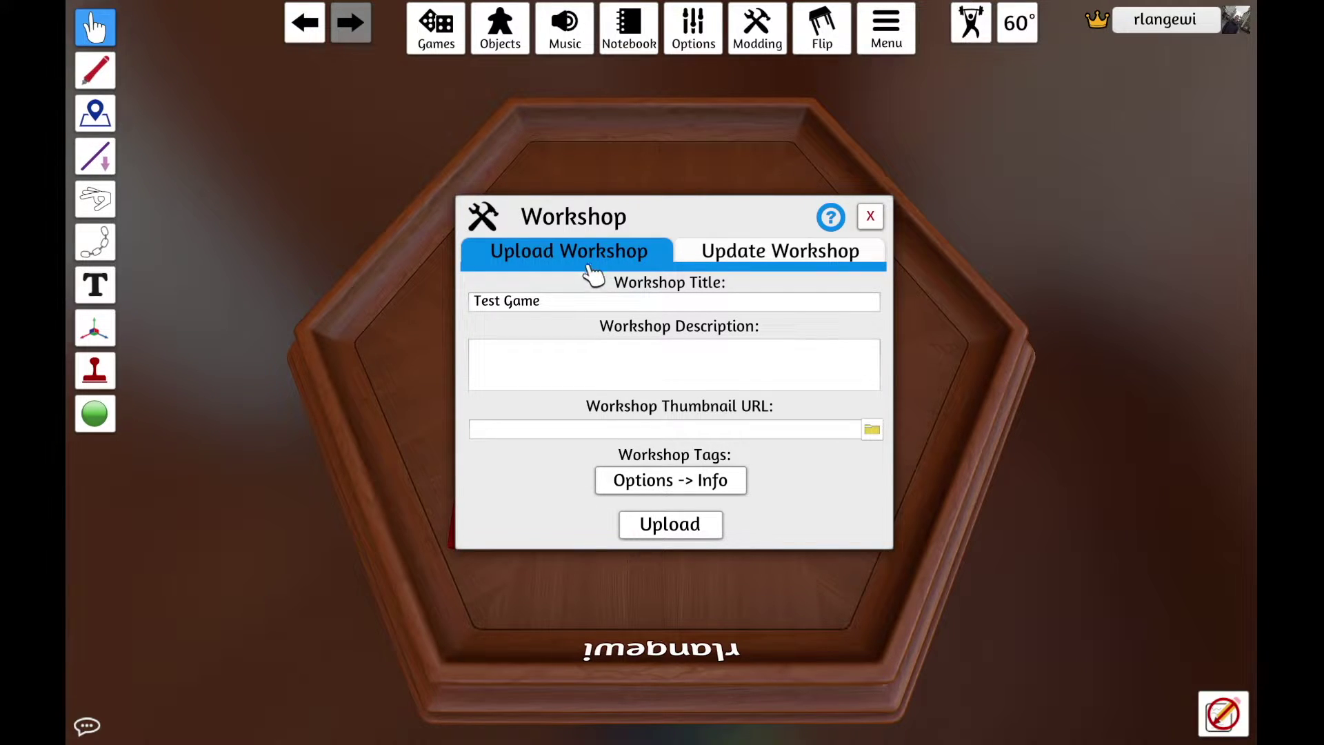
{"action": "left_click", "coordinate": [566, 303]}
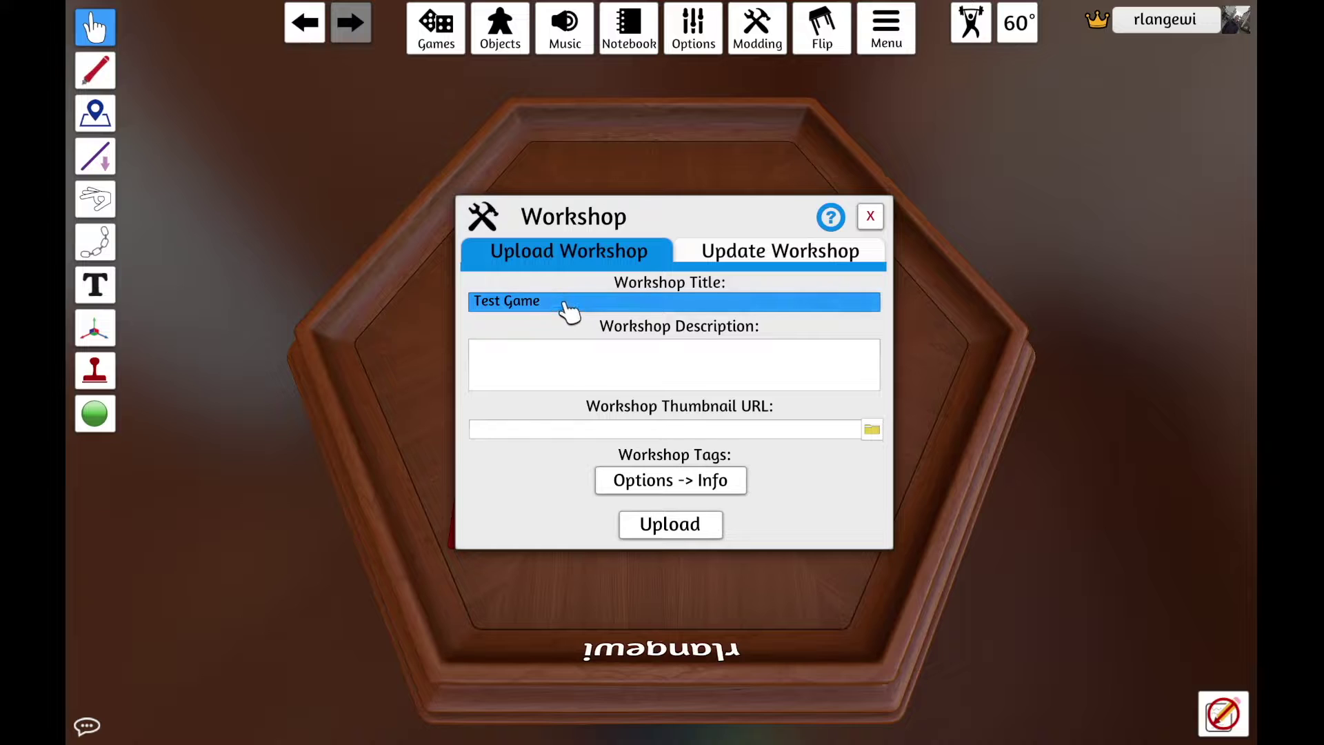
{"action": "left_click", "coordinate": [552, 371]}
{"action": "type", "text": "Test"}
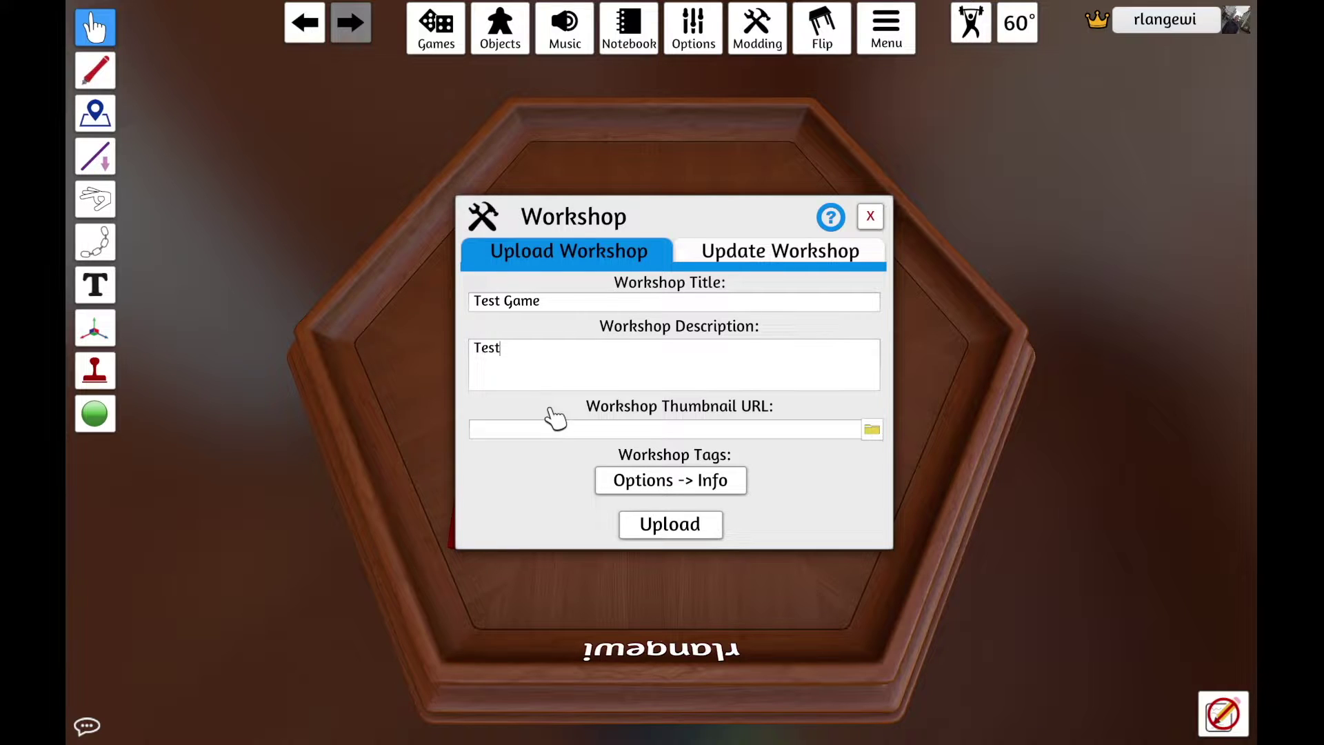
Set the Workshop thumbnail to the PNG file Screen Shot 2022-08-26 at 2.50.57 PM on the Desktop
{"action": "left_click", "coordinate": [872, 432]}
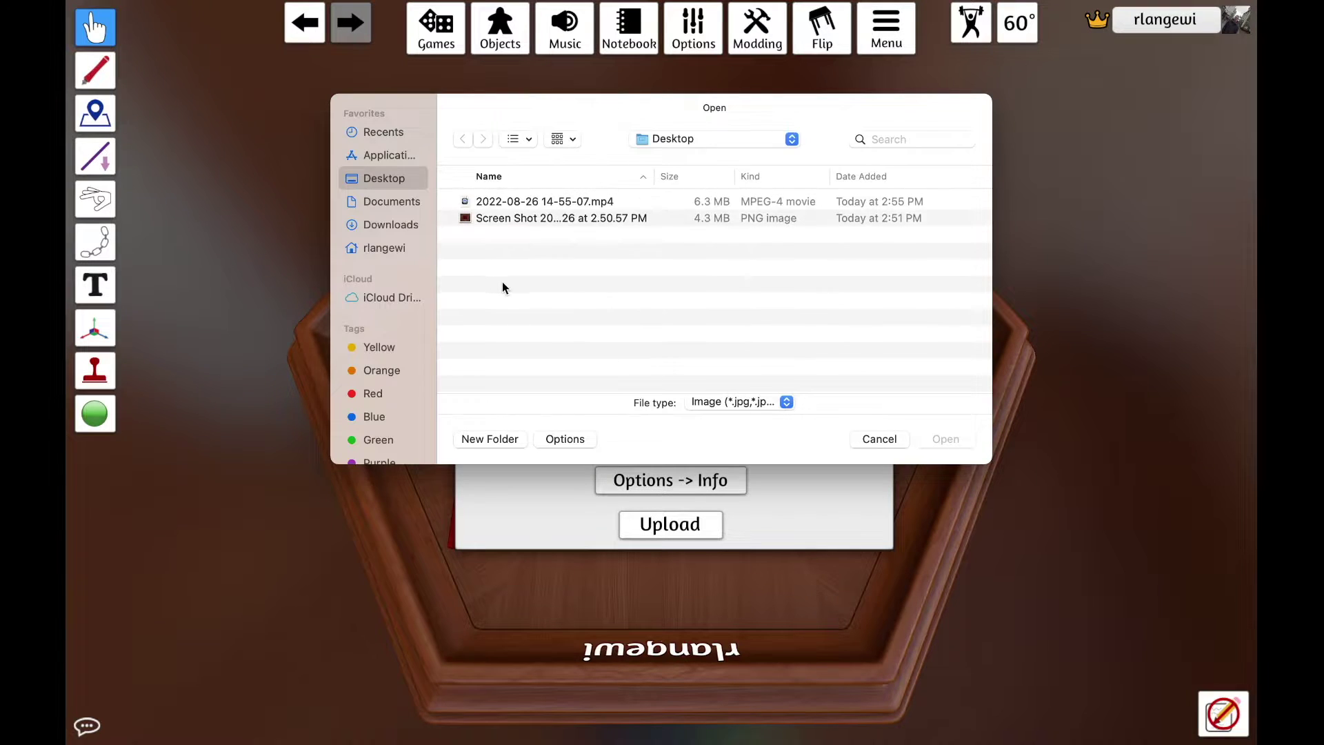
{"action": "left_click", "coordinate": [513, 217]}
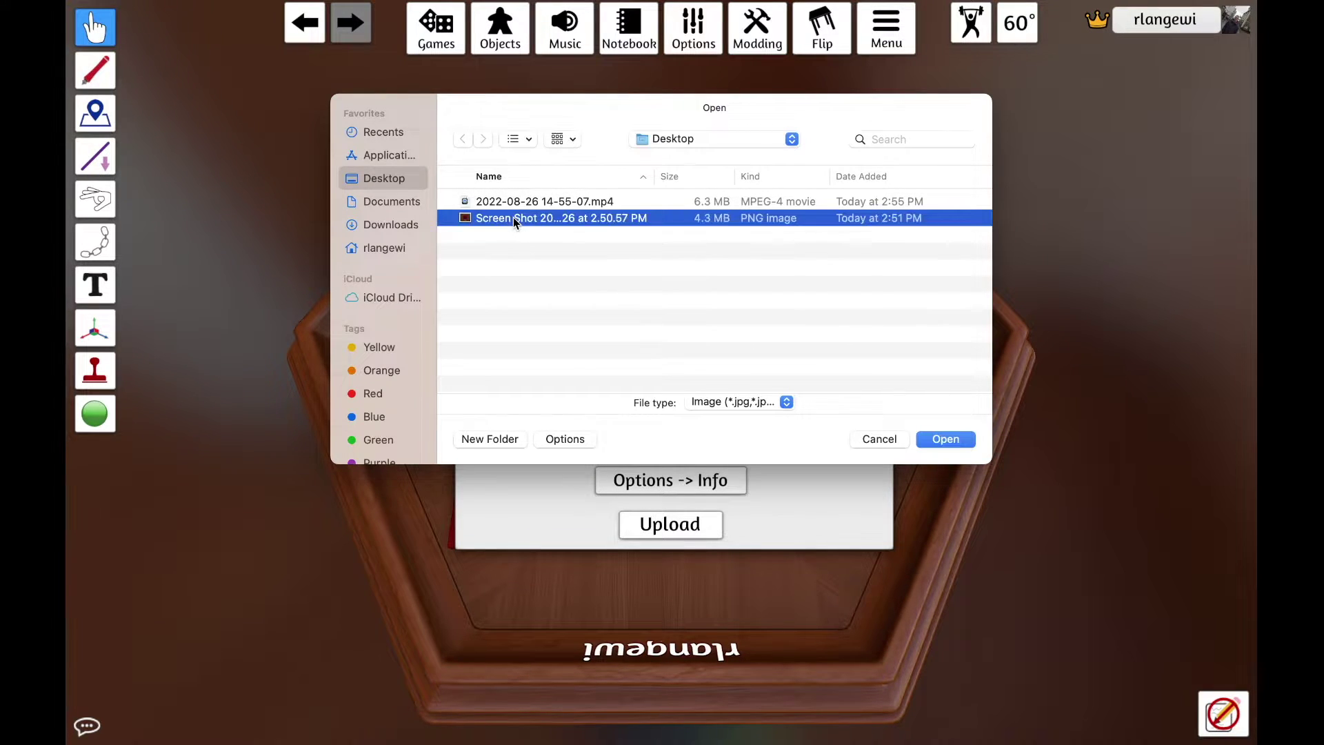
{"action": "left_click", "coordinate": [957, 439]}
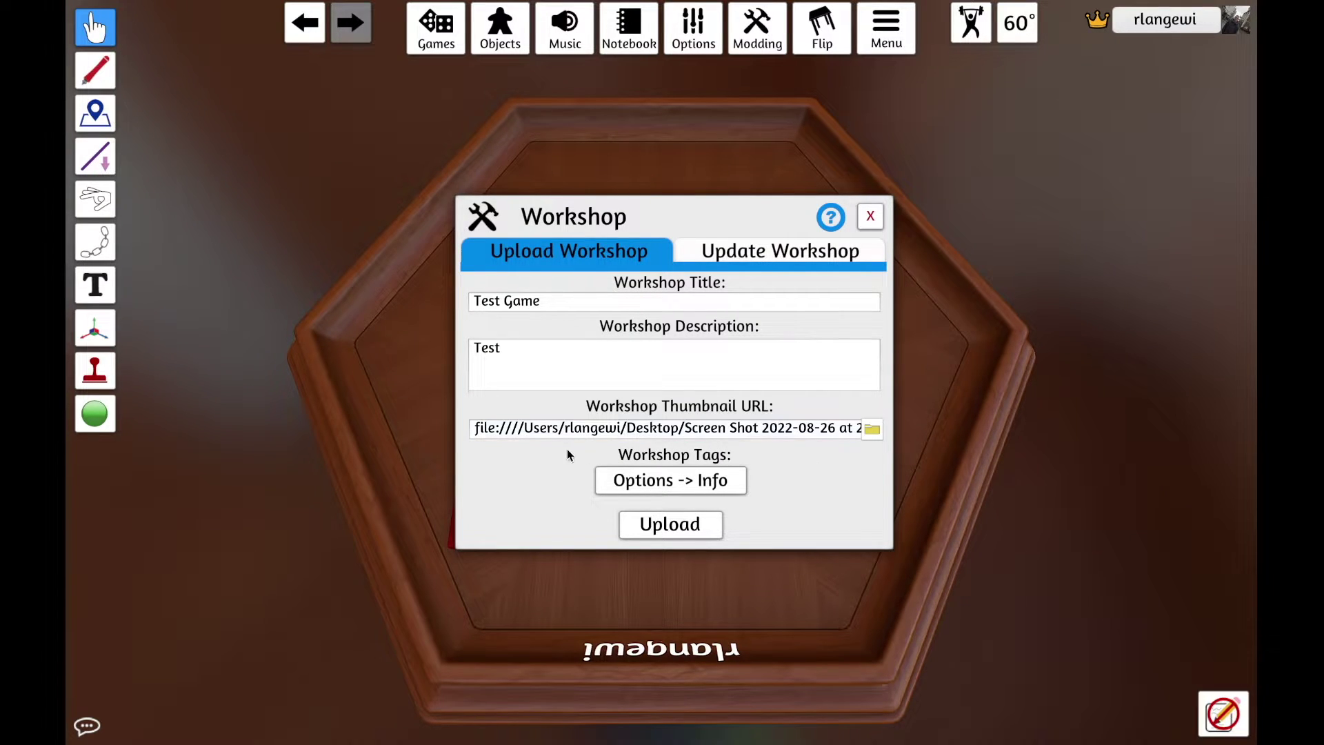
{"action": "left_click", "coordinate": [527, 434]}
{"action": "left_click", "coordinate": [800, 451]}
In the game's info settings, set the type to Game and the complexity to Low Complexity
{"action": "left_click", "coordinate": [730, 486]}
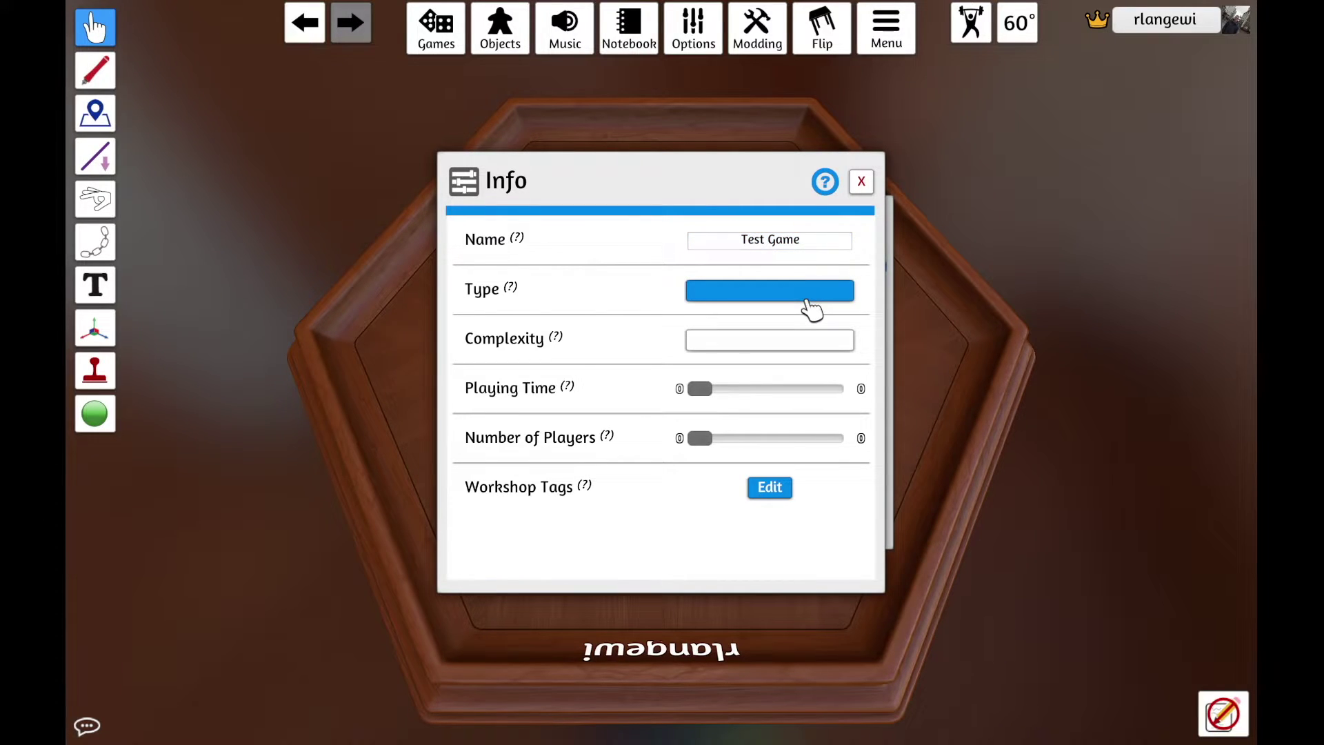
{"action": "left_click", "coordinate": [804, 294]}
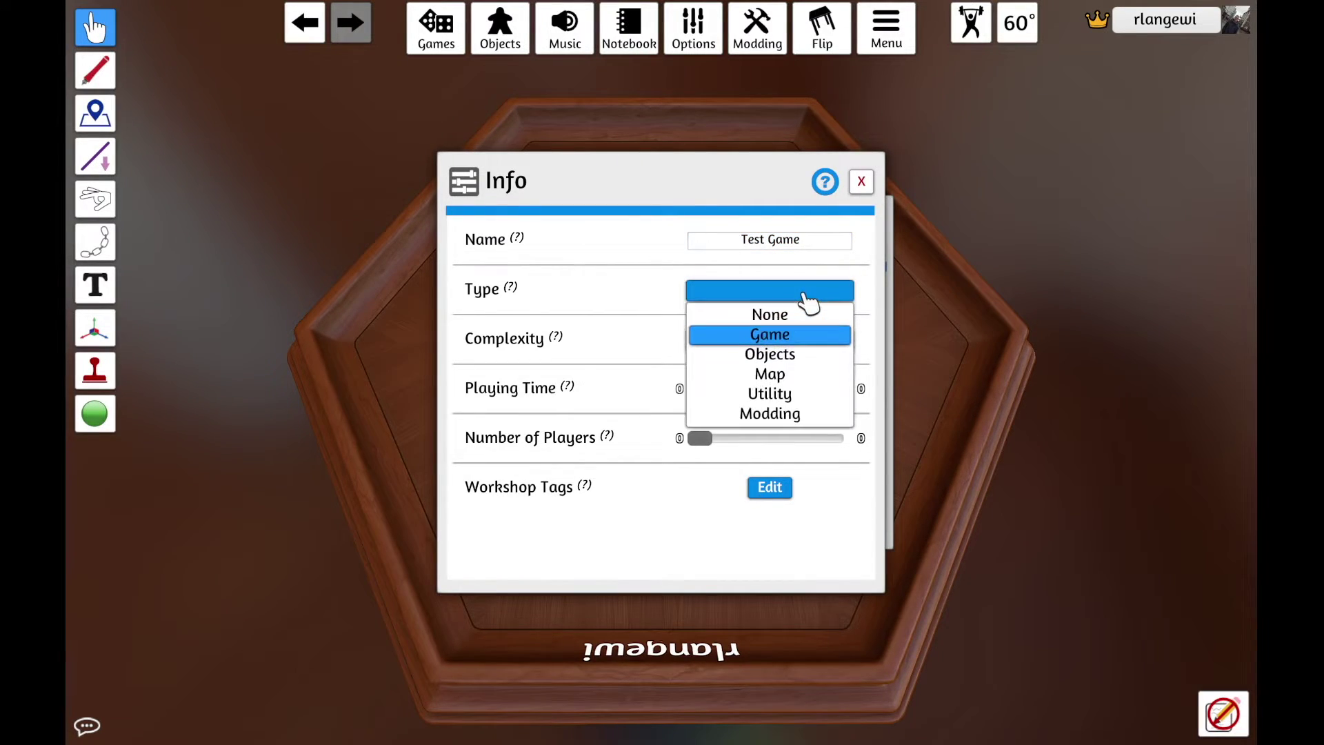
{"action": "left_click", "coordinate": [821, 417]}
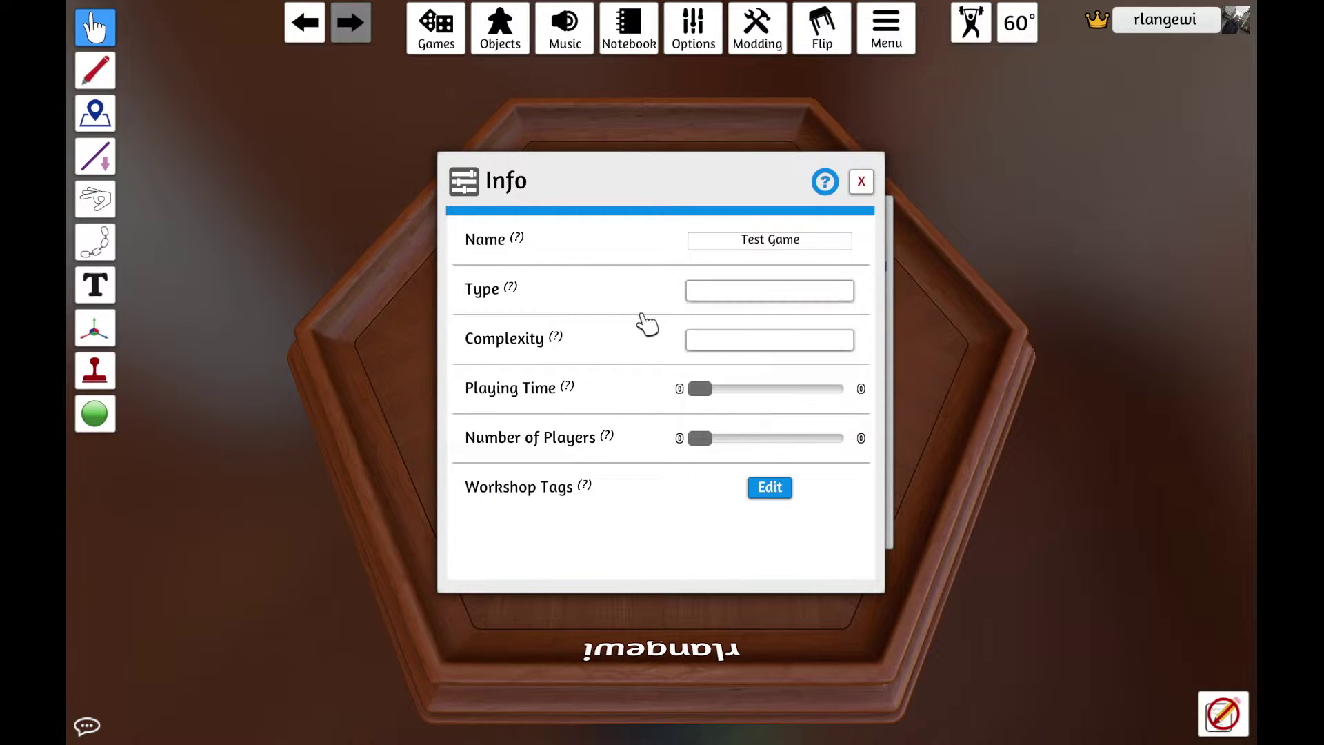
{"action": "left_click", "coordinate": [748, 341]}
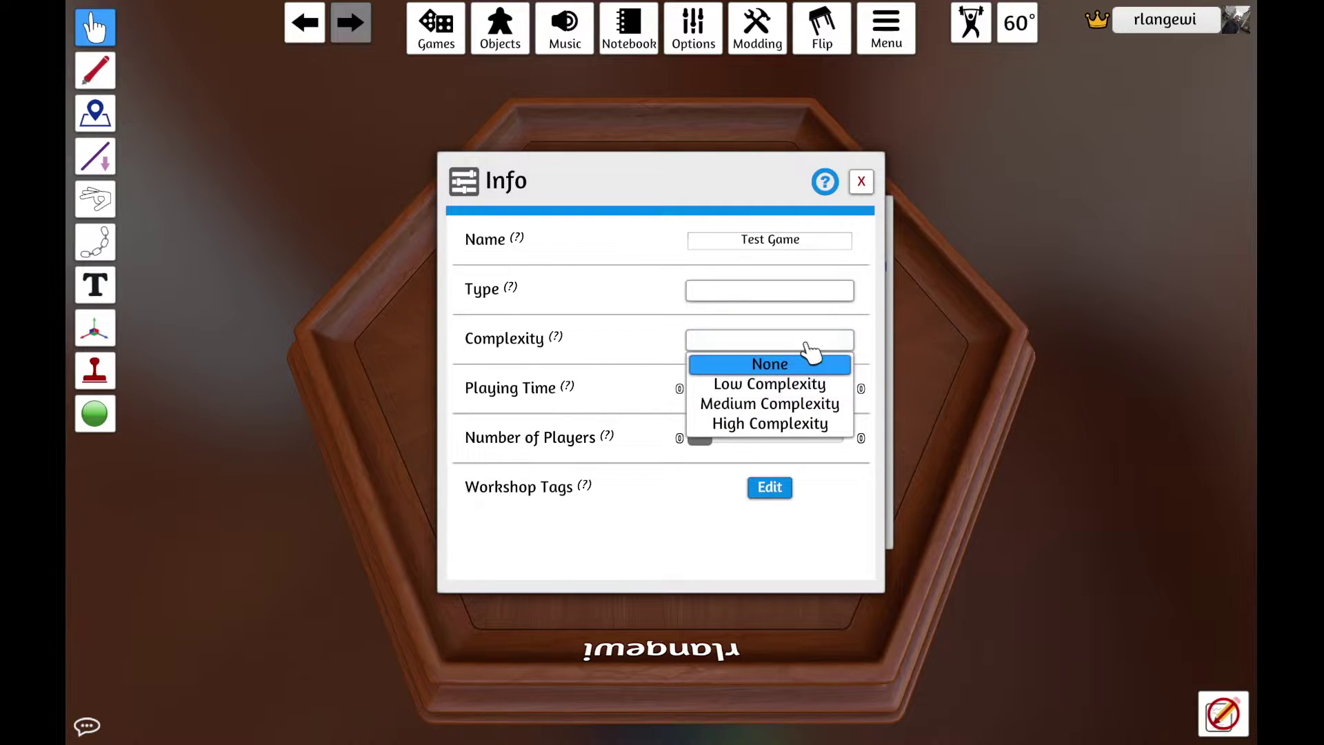
{"action": "left_click", "coordinate": [738, 362]}
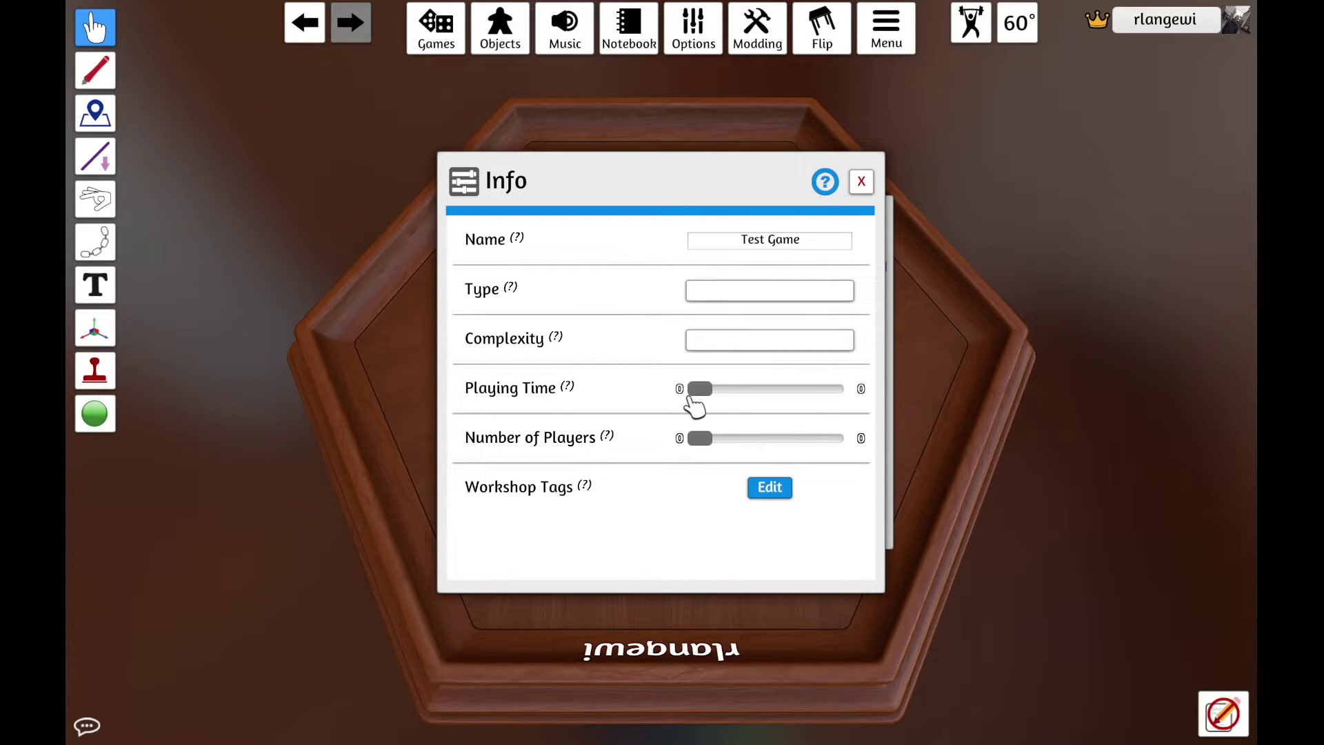
Set the playing time range to 10–120 and the number of players to 3–9
{"action": "left_click_drag", "start_coordinate": [699, 390], "coordinate": [817, 389]}
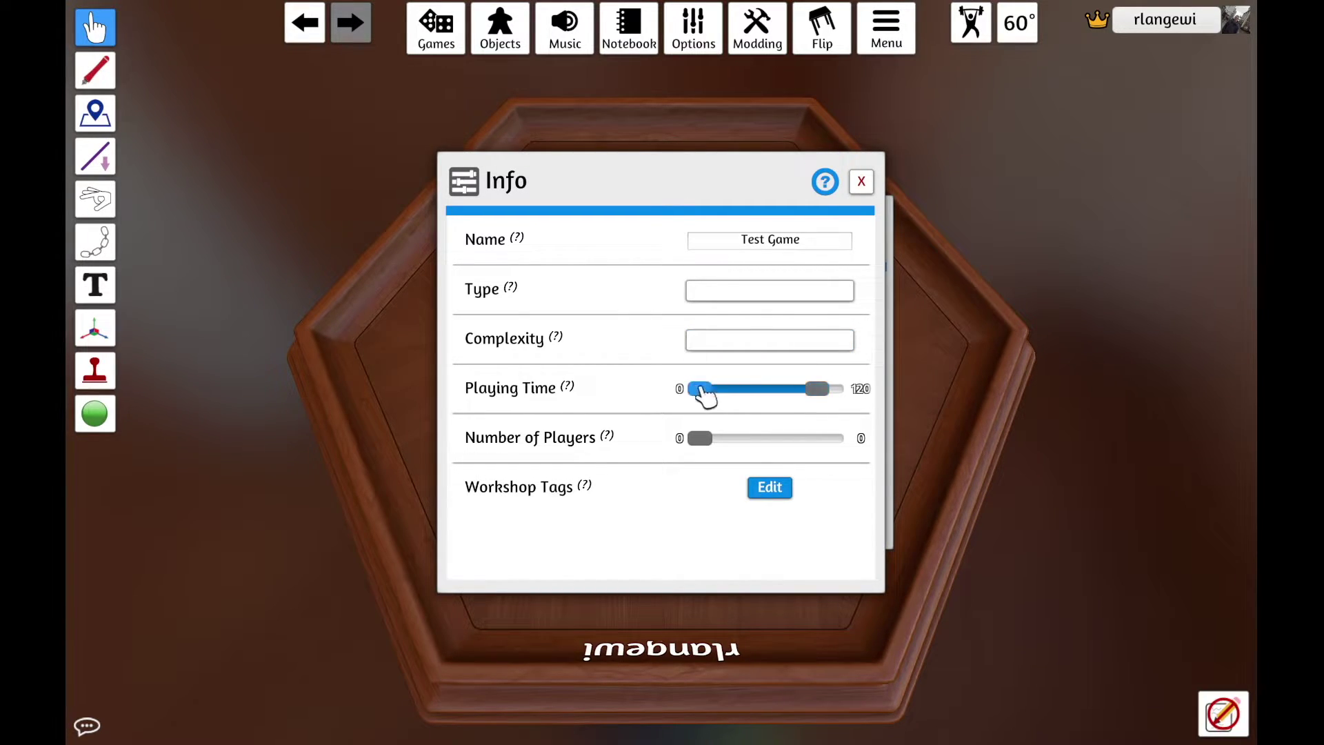
{"action": "left_click_drag", "start_coordinate": [699, 389], "coordinate": [733, 392]}
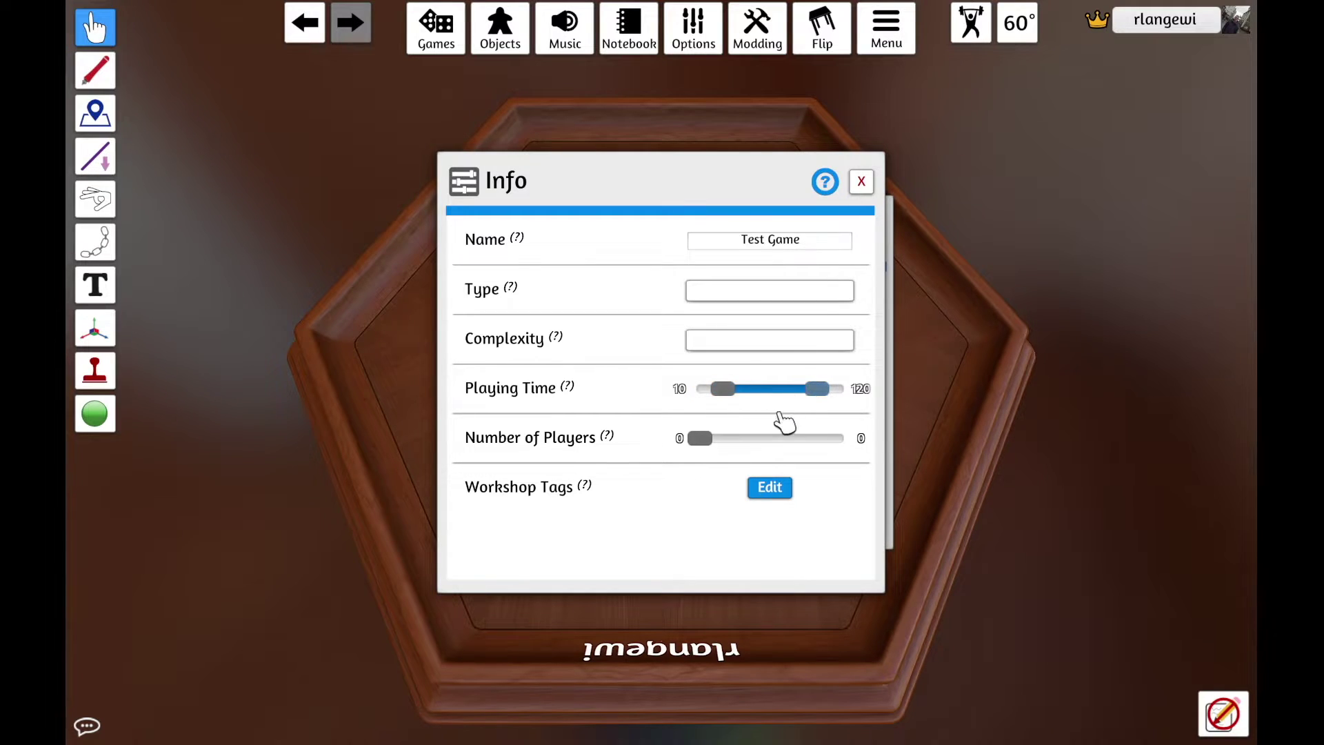
{"action": "left_click_drag", "start_coordinate": [700, 447], "coordinate": [751, 449]}
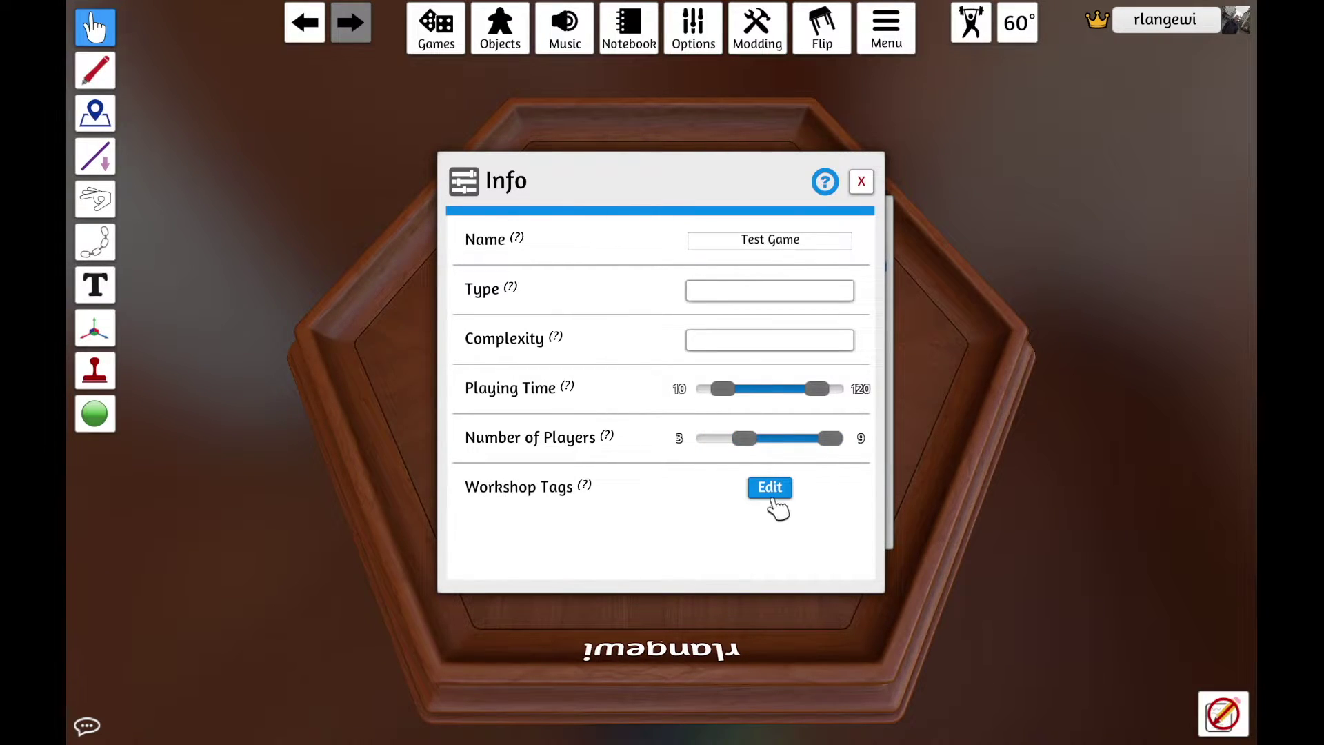
Add the Workshop game tags Original Games, Family Games and Dice Games
{"action": "left_click", "coordinate": [777, 491]}
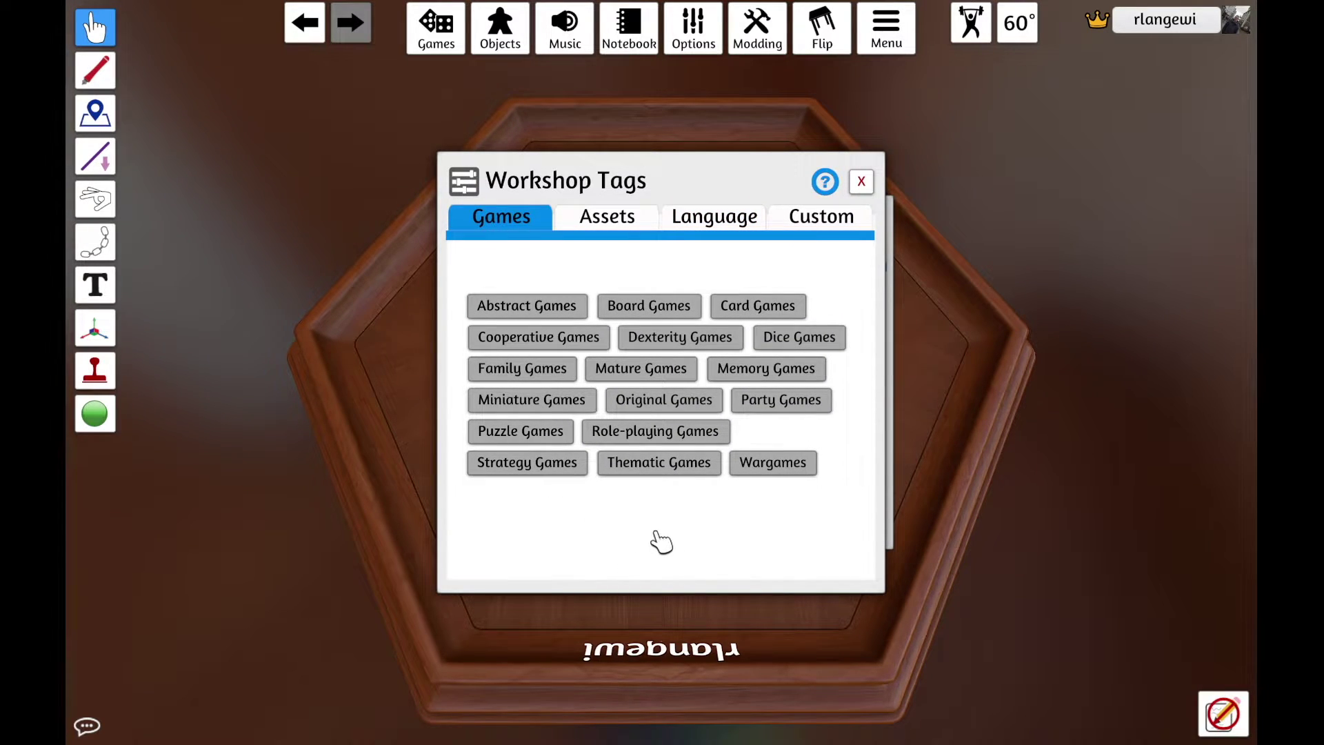
{"action": "left_click", "coordinate": [651, 404]}
{"action": "left_click", "coordinate": [548, 372]}
{"action": "left_click", "coordinate": [812, 339]}
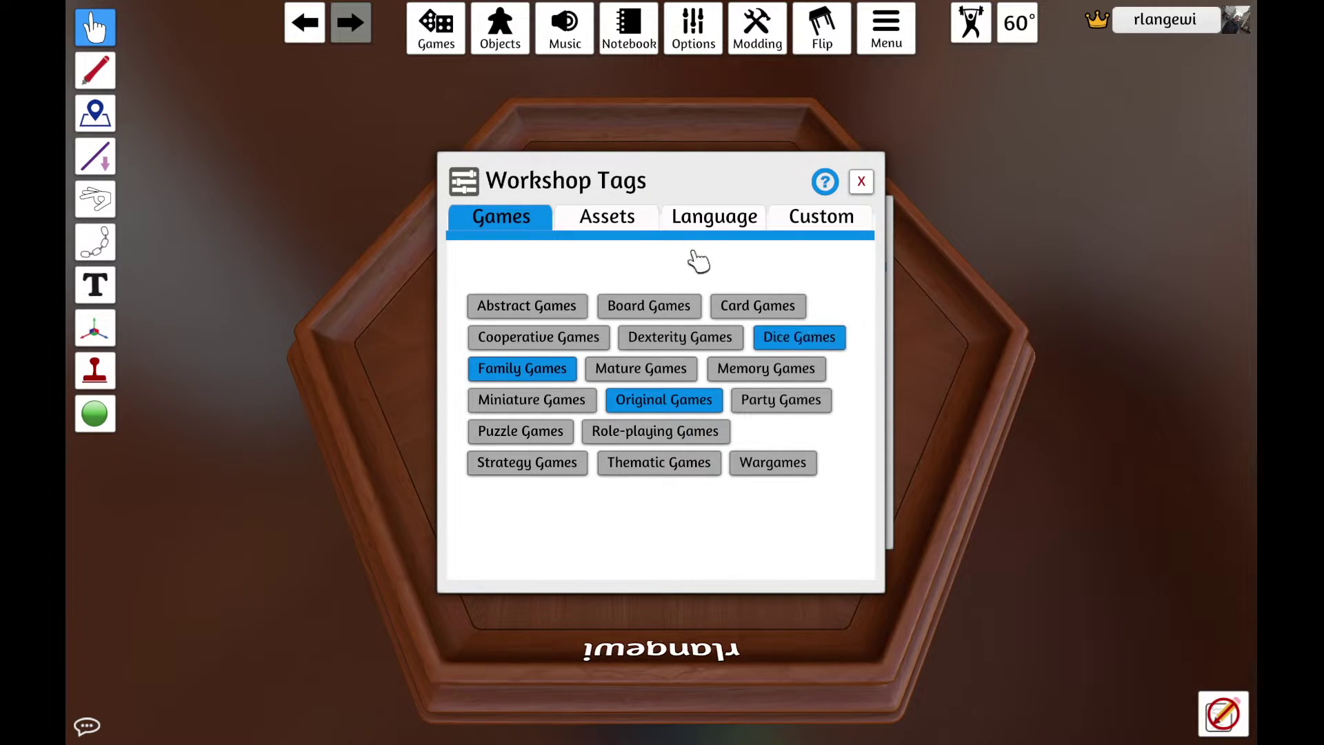
Add the asset tags Lighting and Rooms and the language tag English, and return to the Workshop upload form
{"action": "left_click", "coordinate": [637, 220]}
{"action": "left_click", "coordinate": [673, 309]}
{"action": "left_click", "coordinate": [688, 335]}
{"action": "key", "text": "Escape"}
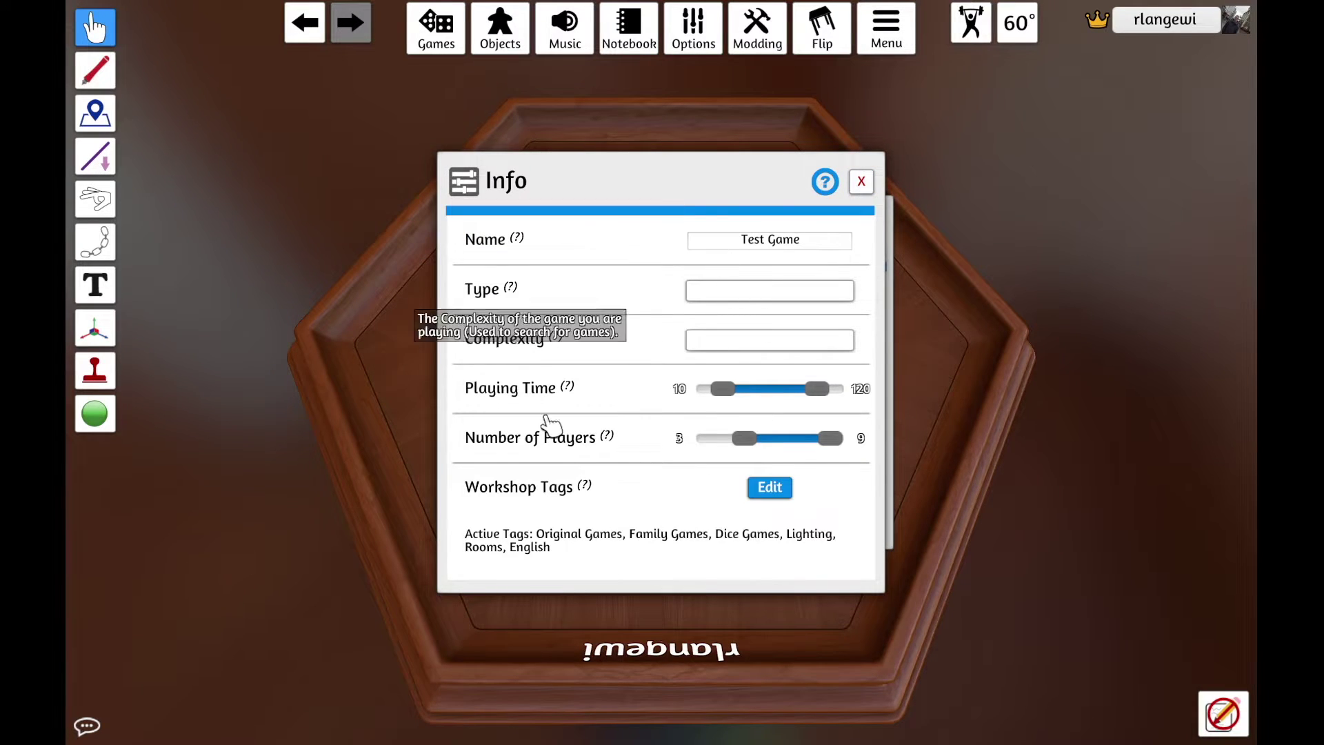
{"action": "left_click", "coordinate": [861, 182]}
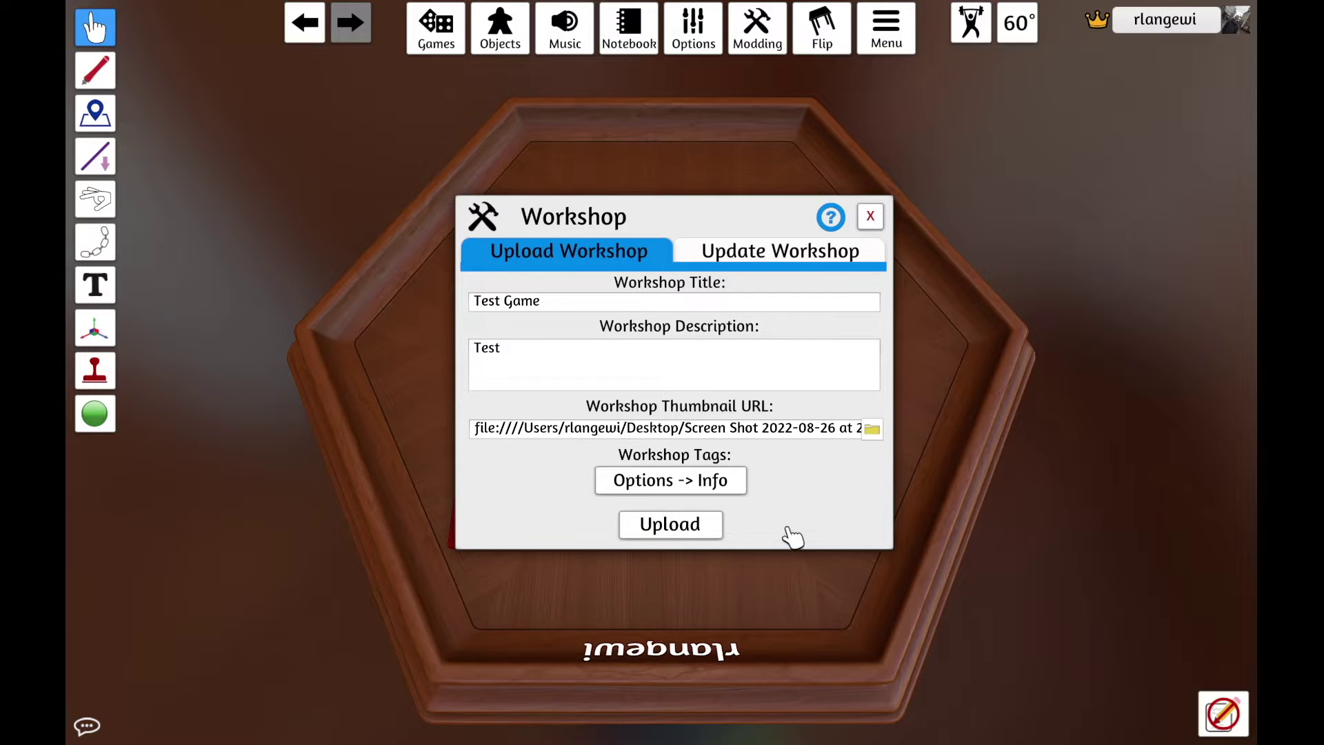
Upload the game to the Workshop and select the mod's ID number in the upload confirmation
{"action": "left_click", "coordinate": [693, 532]}
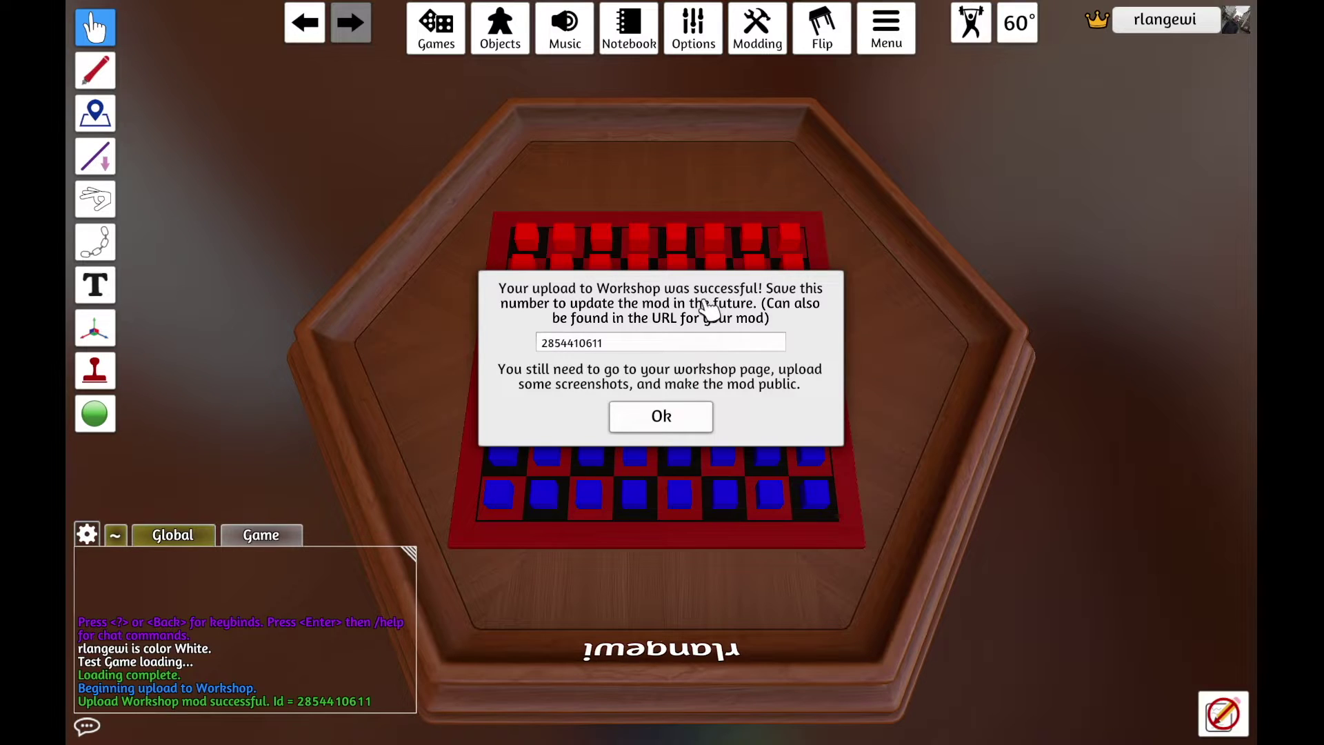
{"action": "left_click", "coordinate": [650, 342]}
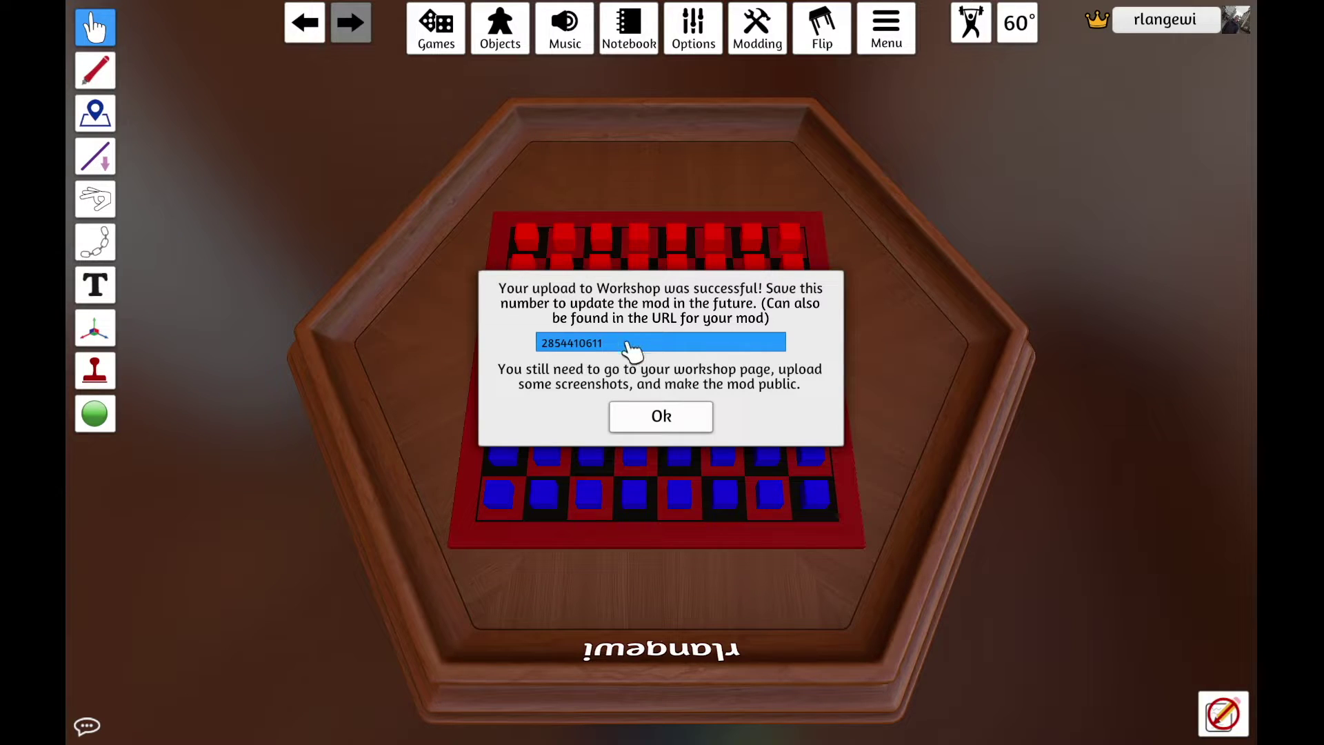
{"action": "left_click", "coordinate": [573, 368]}
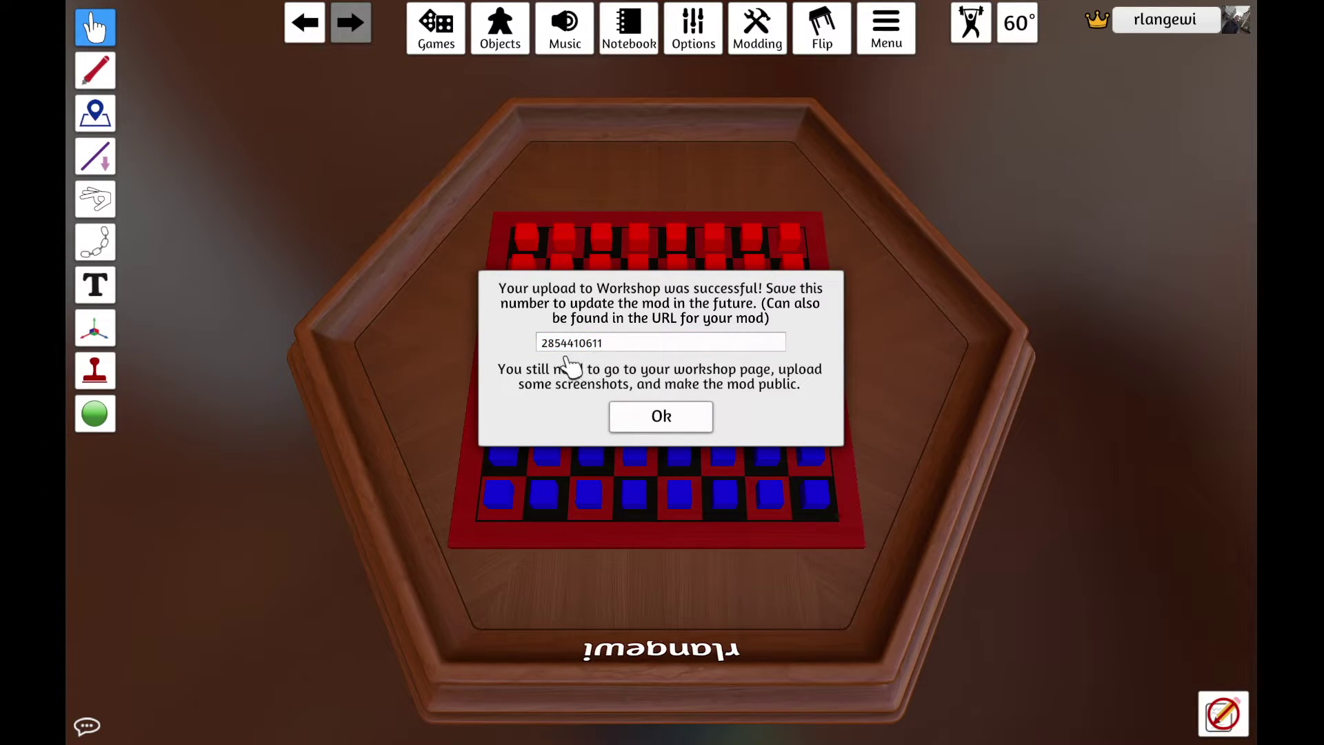
{"action": "left_click", "coordinate": [551, 348]}
{"action": "left_click", "coordinate": [566, 347]}
{"action": "left_click", "coordinate": [602, 348]}
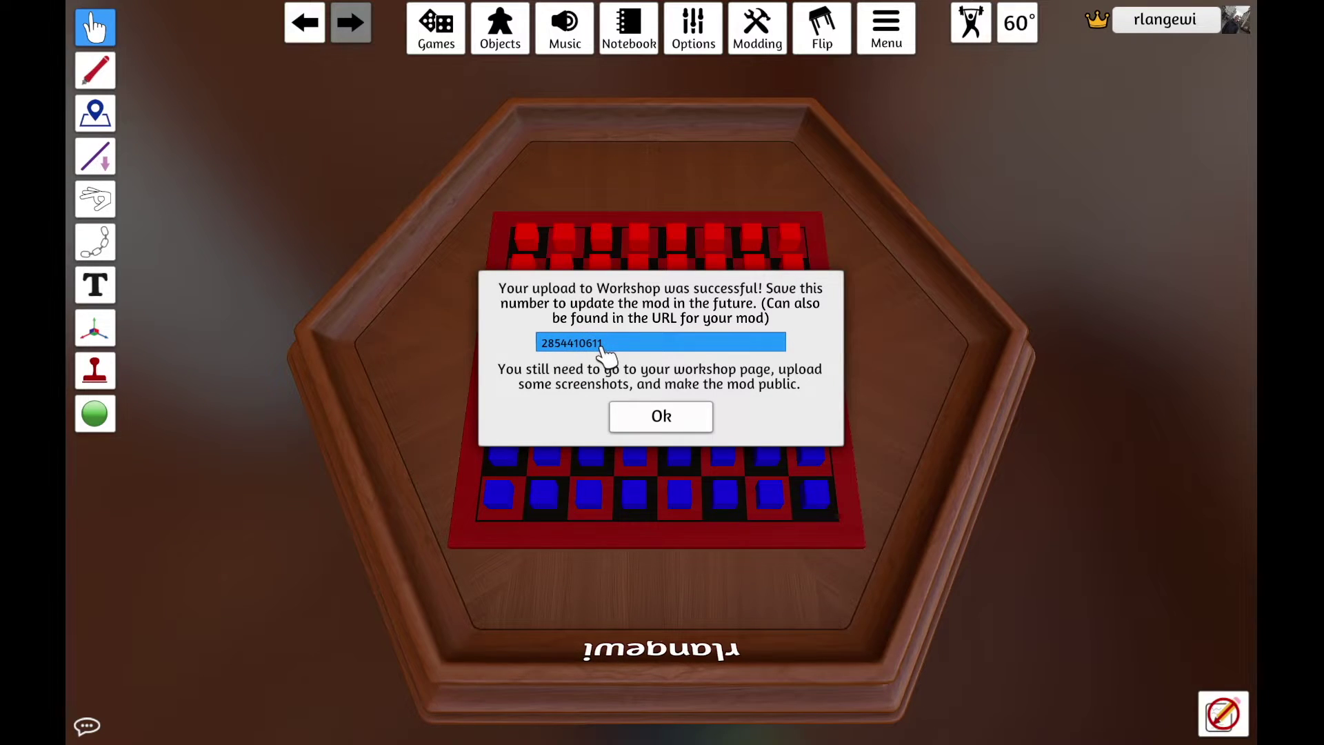
{"action": "left_click", "coordinate": [598, 357]}
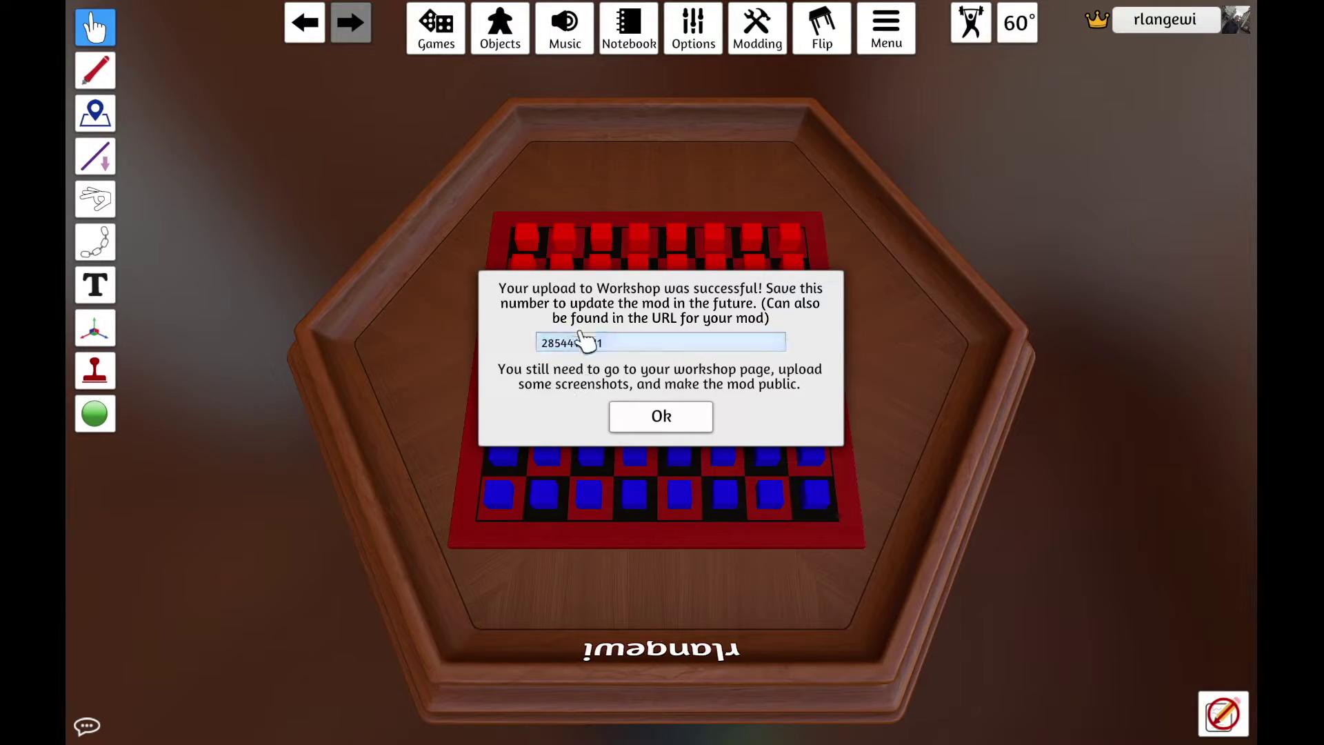
{"action": "left_click", "coordinate": [598, 347]}
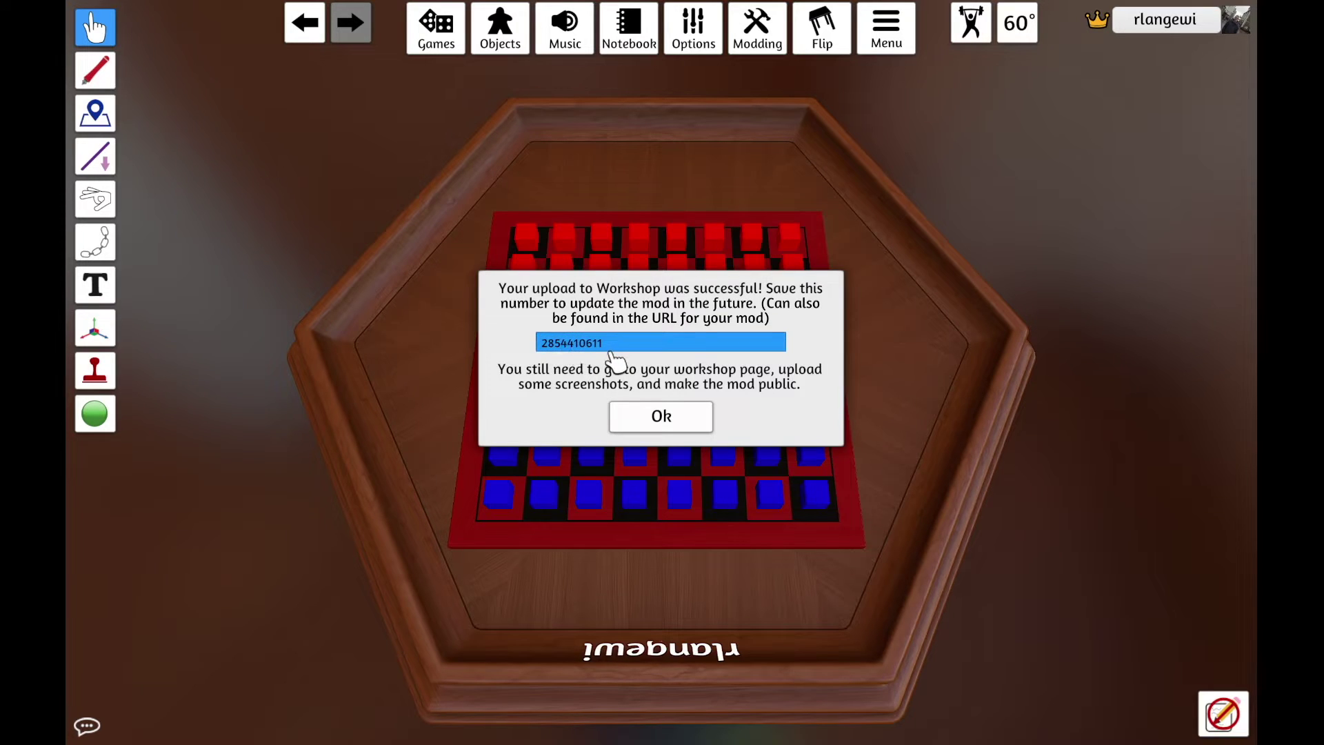
{"action": "left_click", "coordinate": [612, 353]}
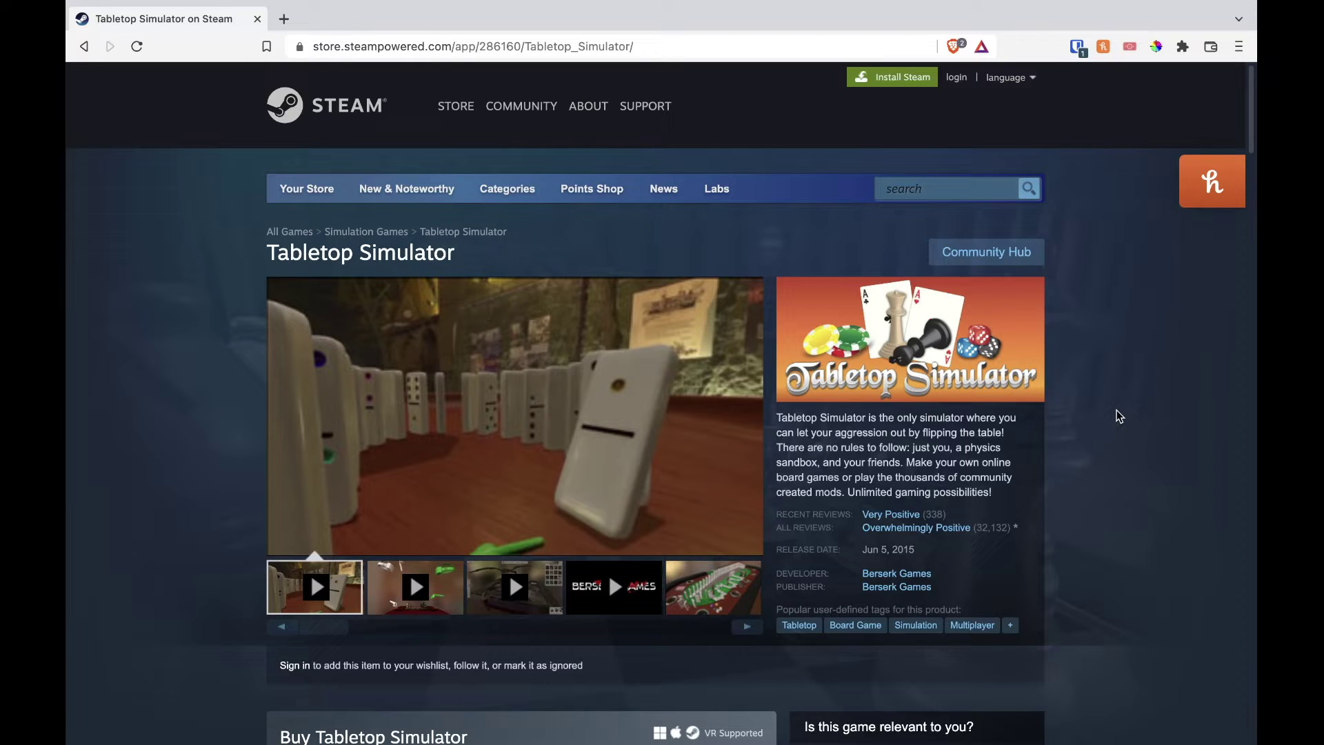
In the web browser, go from Tabletop Simulator's Steam store page to its Workshop and open Your Workshop Files
{"action": "scroll", "coordinate": [1118, 416], "scroll_direction": "down", "scroll_amount": 20}
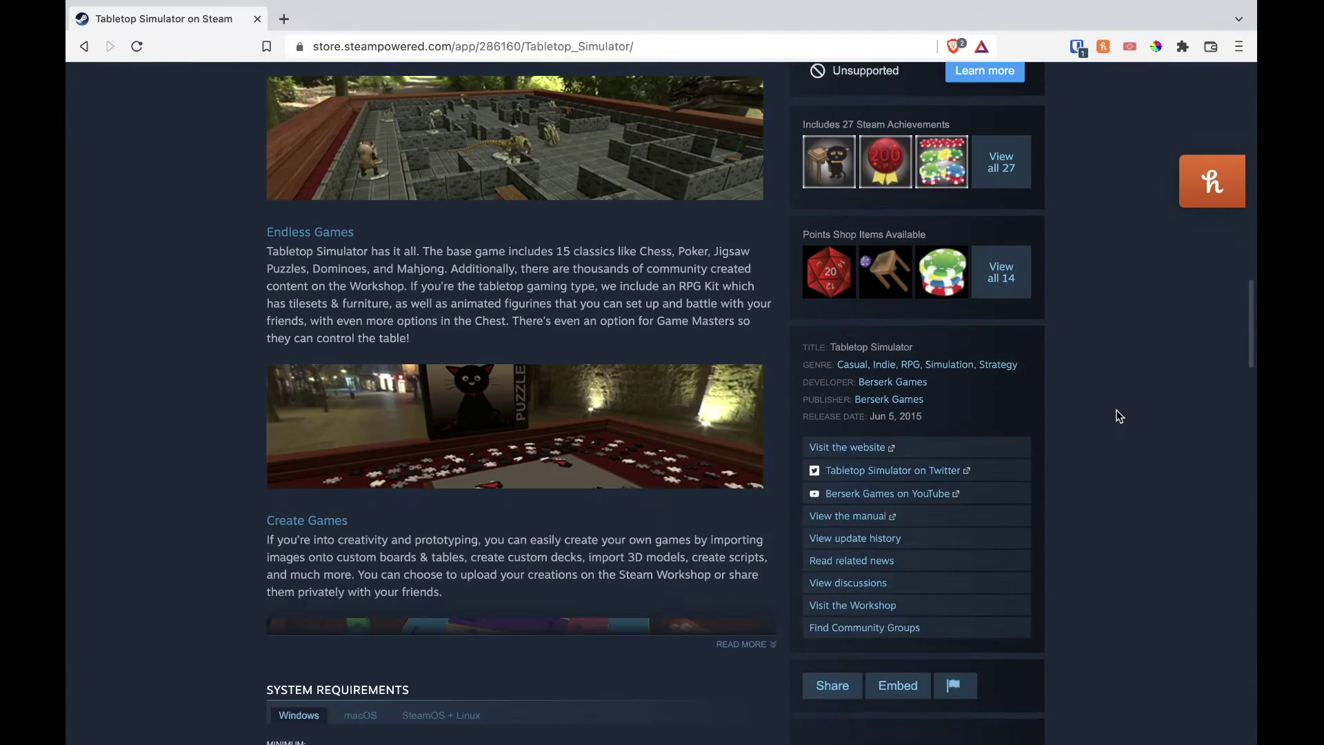
{"action": "scroll", "coordinate": [1118, 416], "scroll_direction": "down", "scroll_amount": 5}
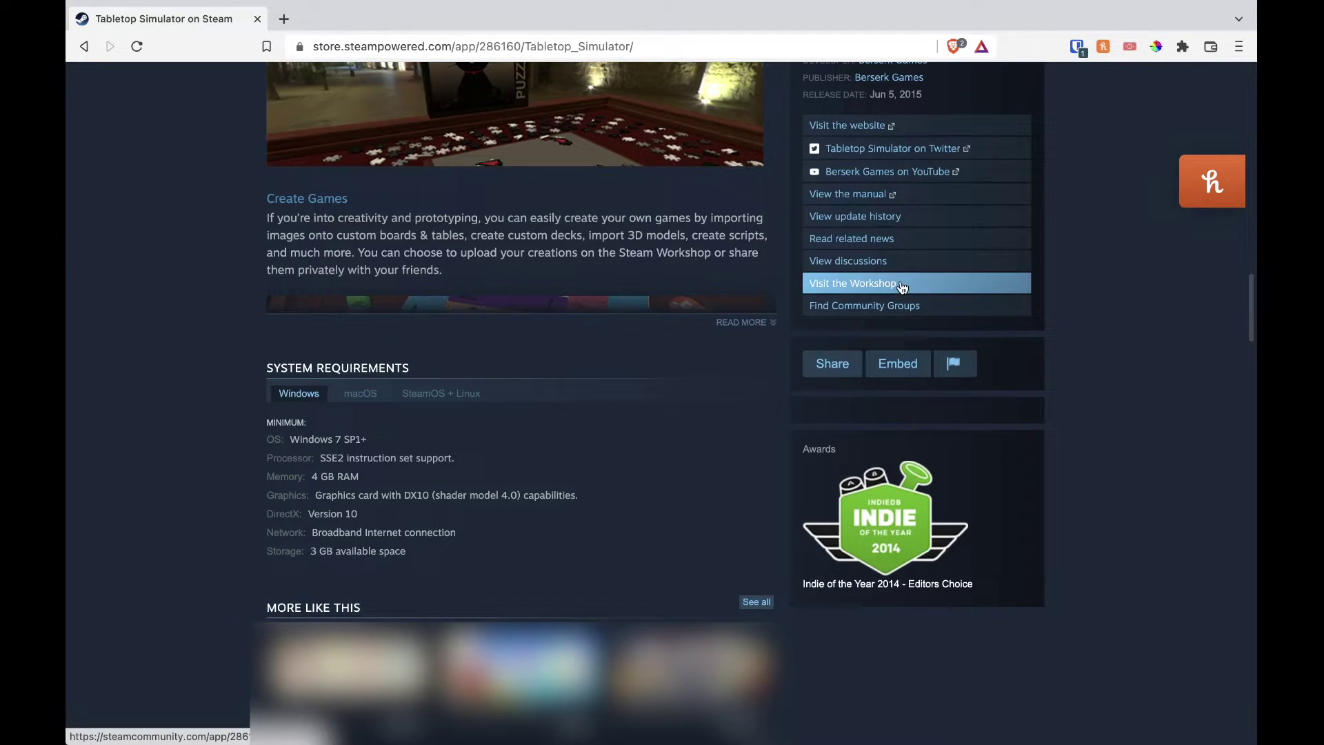
{"action": "left_click", "coordinate": [902, 287]}
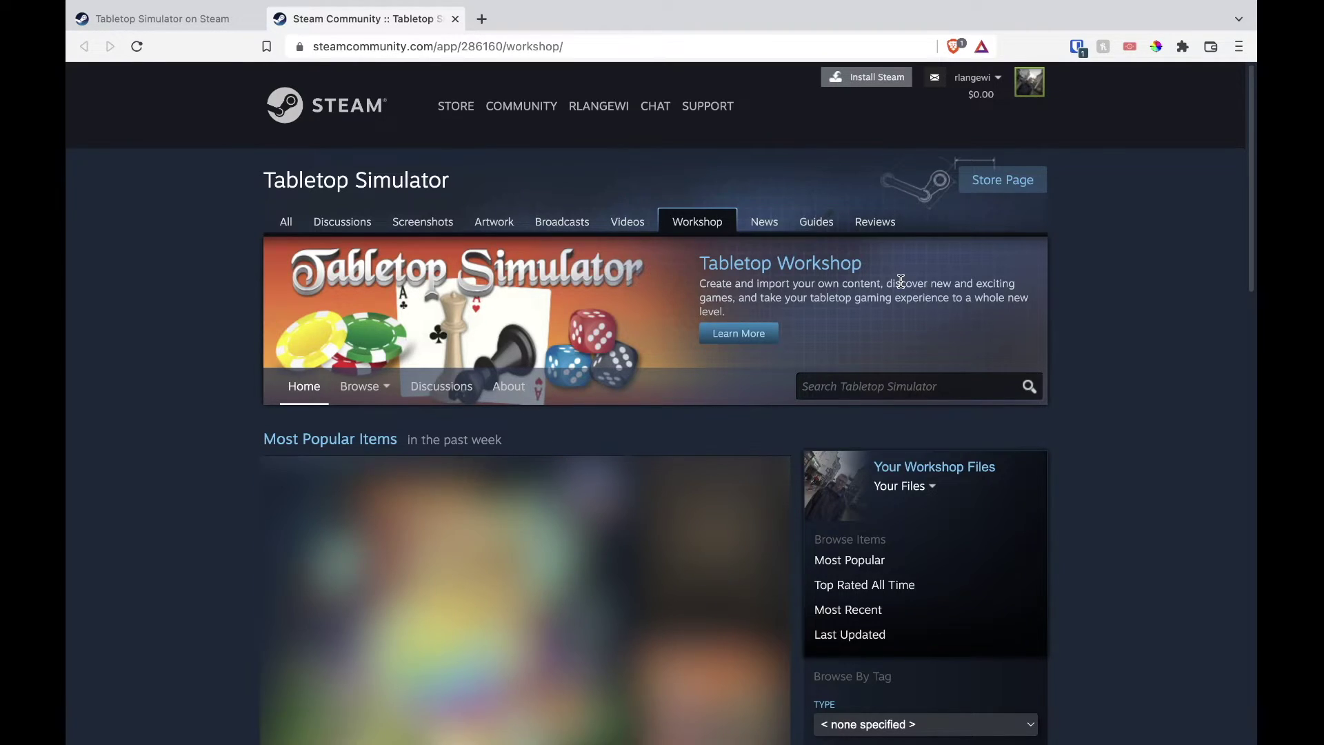
{"action": "left_click", "coordinate": [959, 475]}
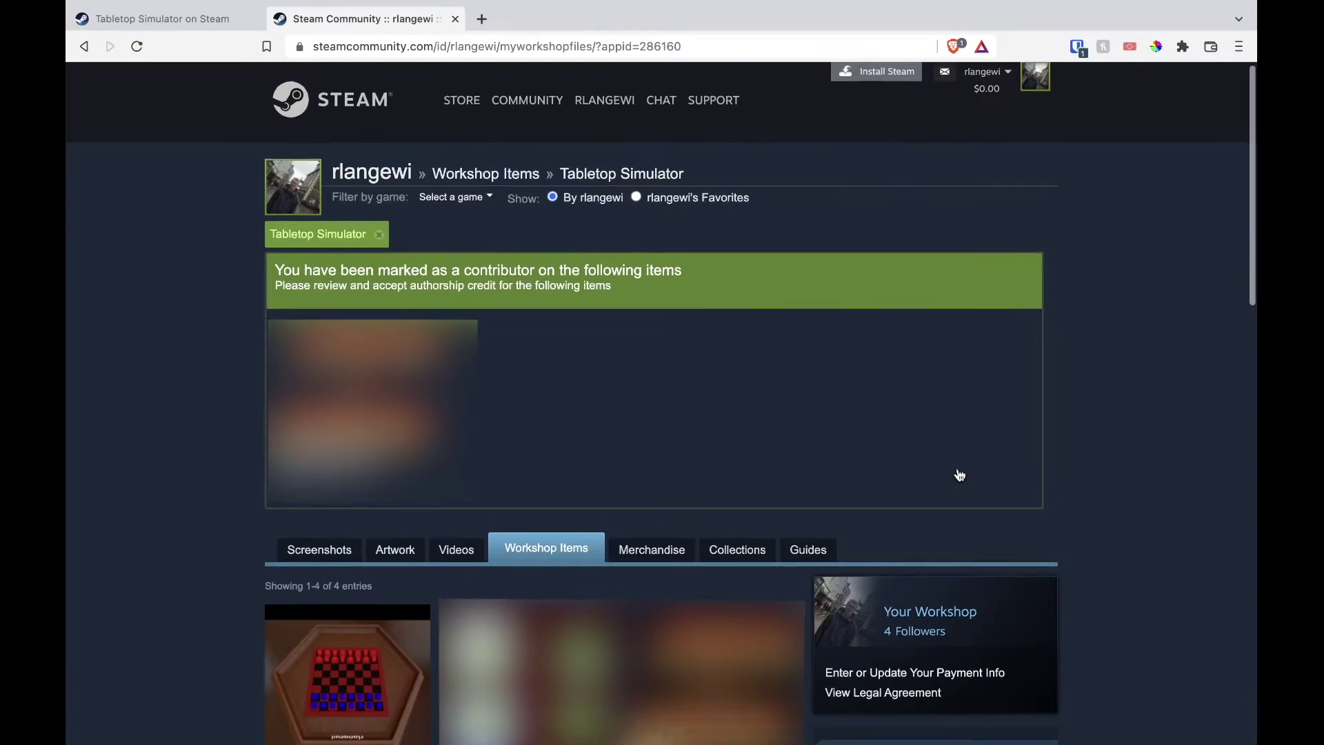
Open the Test Game item's page from the list of own Workshop items
{"action": "scroll", "coordinate": [960, 475], "scroll_direction": "down", "scroll_amount": 5}
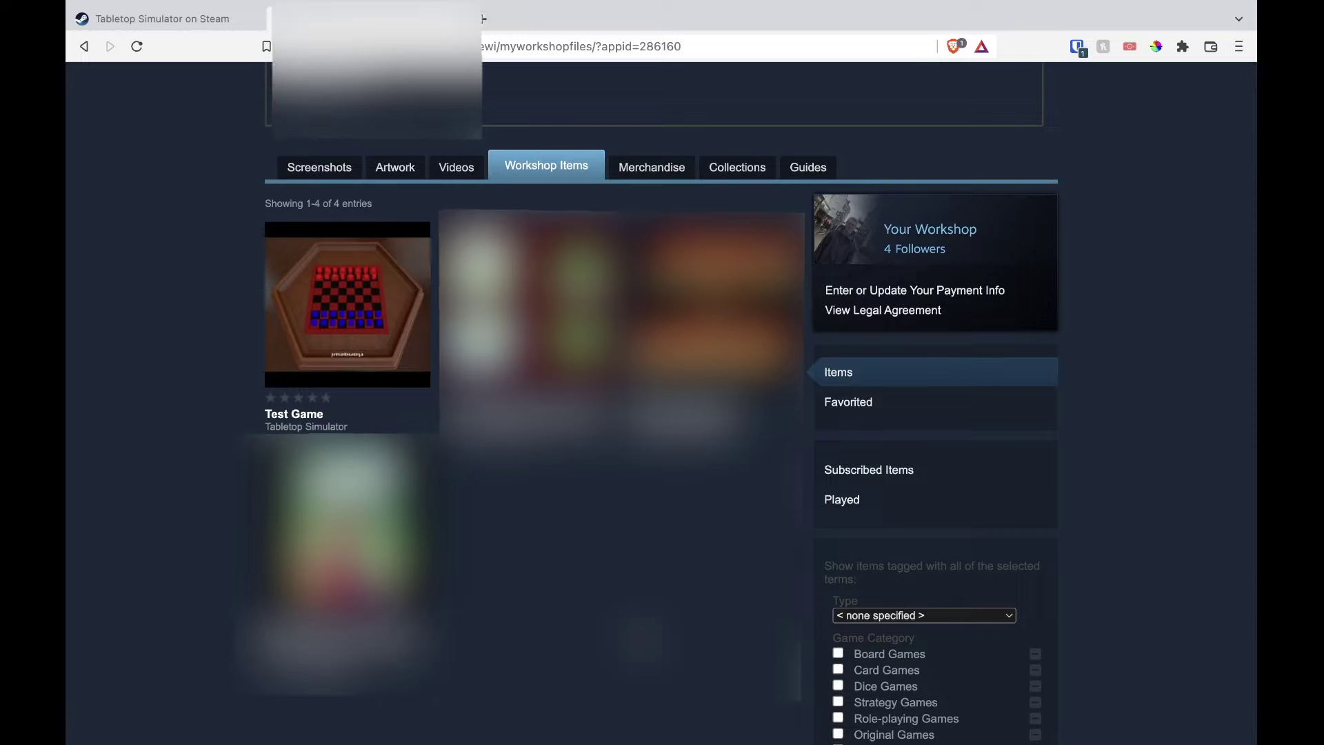
{"action": "scroll", "coordinate": [660, 404], "scroll_direction": "up", "scroll_amount": 1}
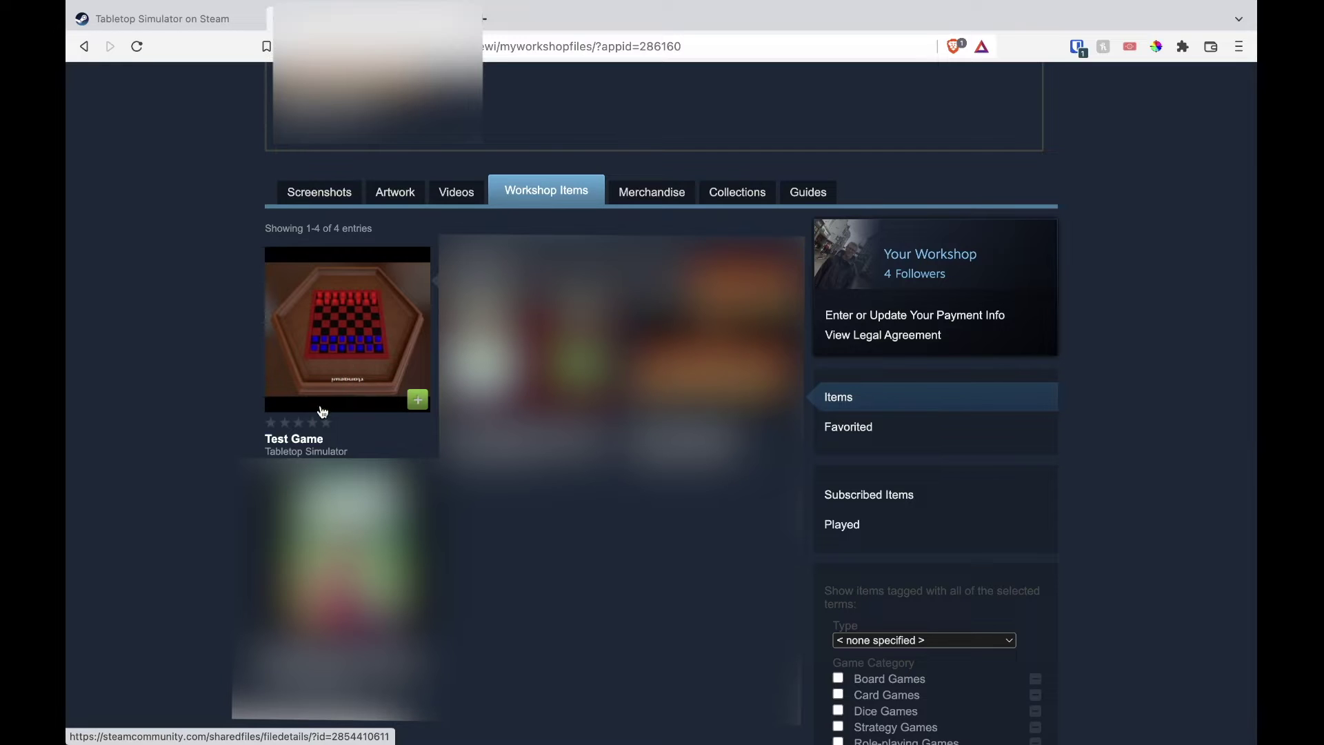
{"action": "left_click", "coordinate": [313, 442]}
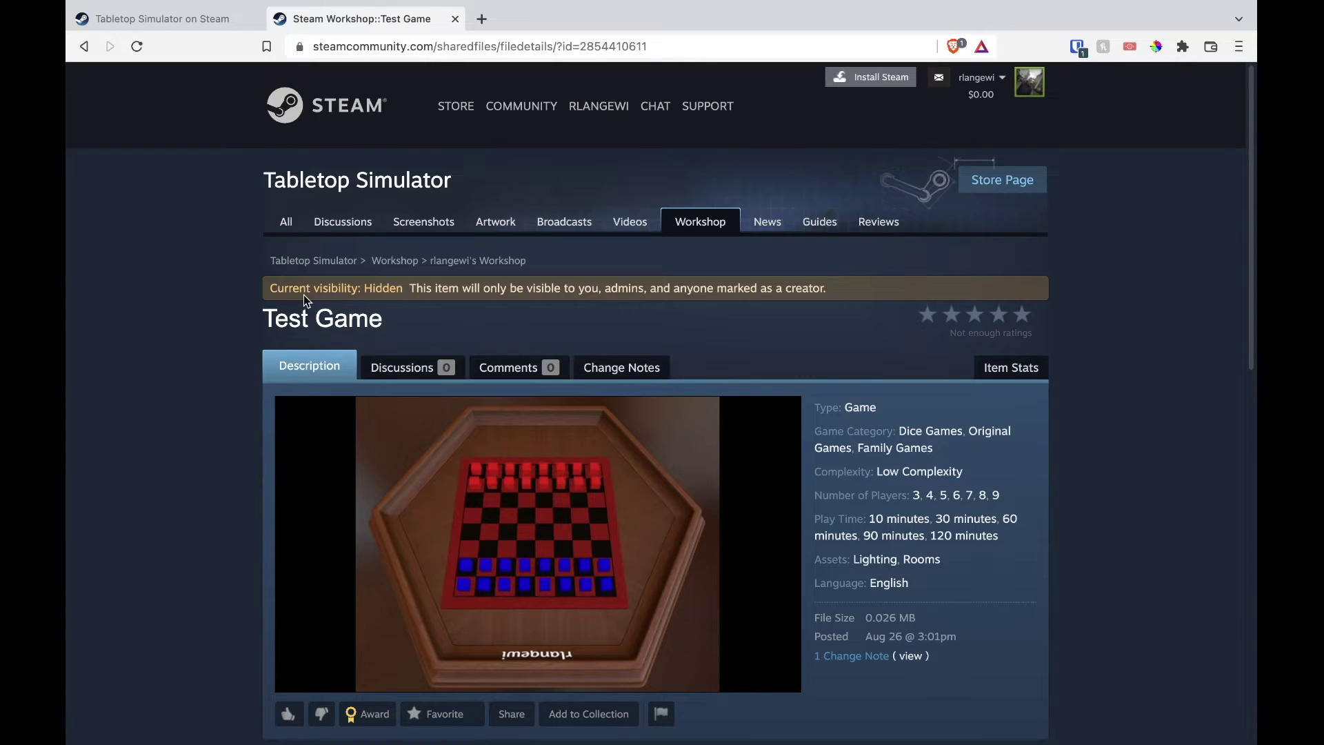
Review the owner controls on the Test Game Workshop page, from title and images to visibility
{"action": "scroll", "coordinate": [704, 349], "scroll_direction": "down", "scroll_amount": 5}
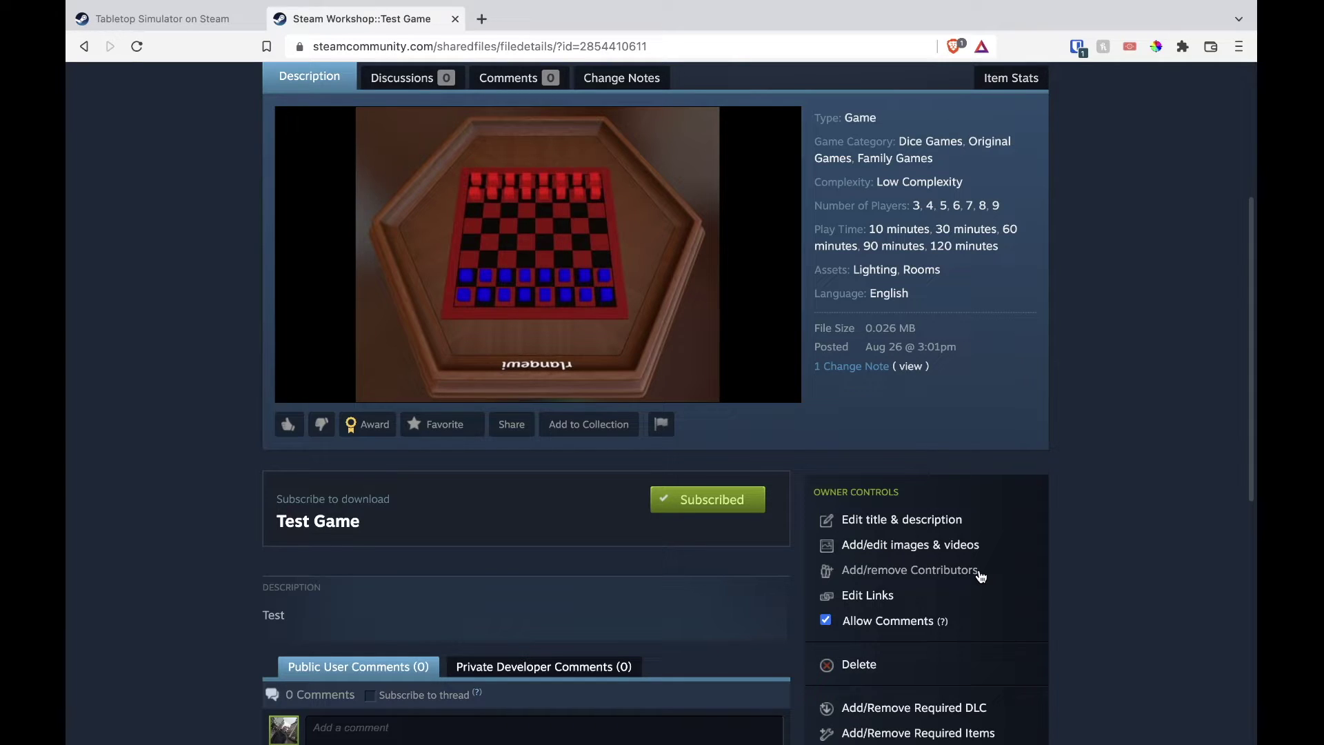
{"action": "scroll", "coordinate": [979, 575], "scroll_direction": "down", "scroll_amount": 1}
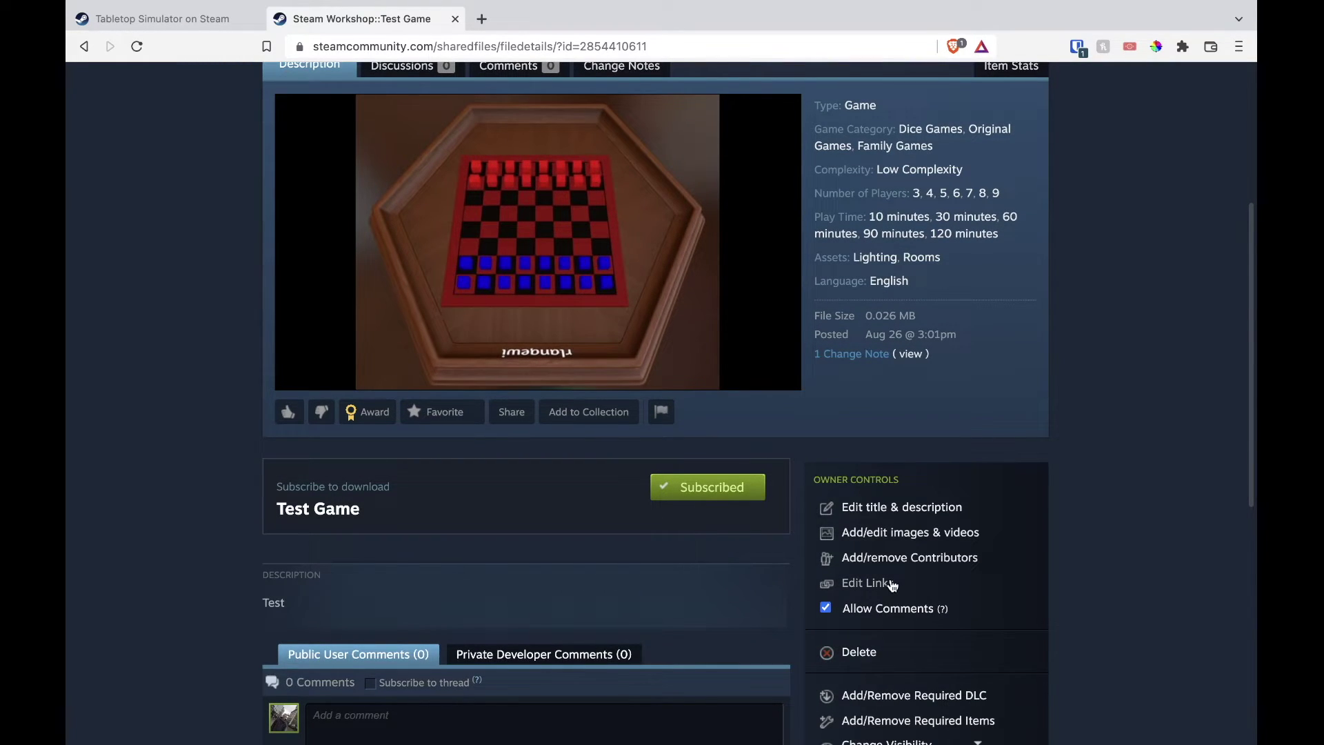
{"action": "scroll", "coordinate": [893, 585], "scroll_direction": "down", "scroll_amount": 1}
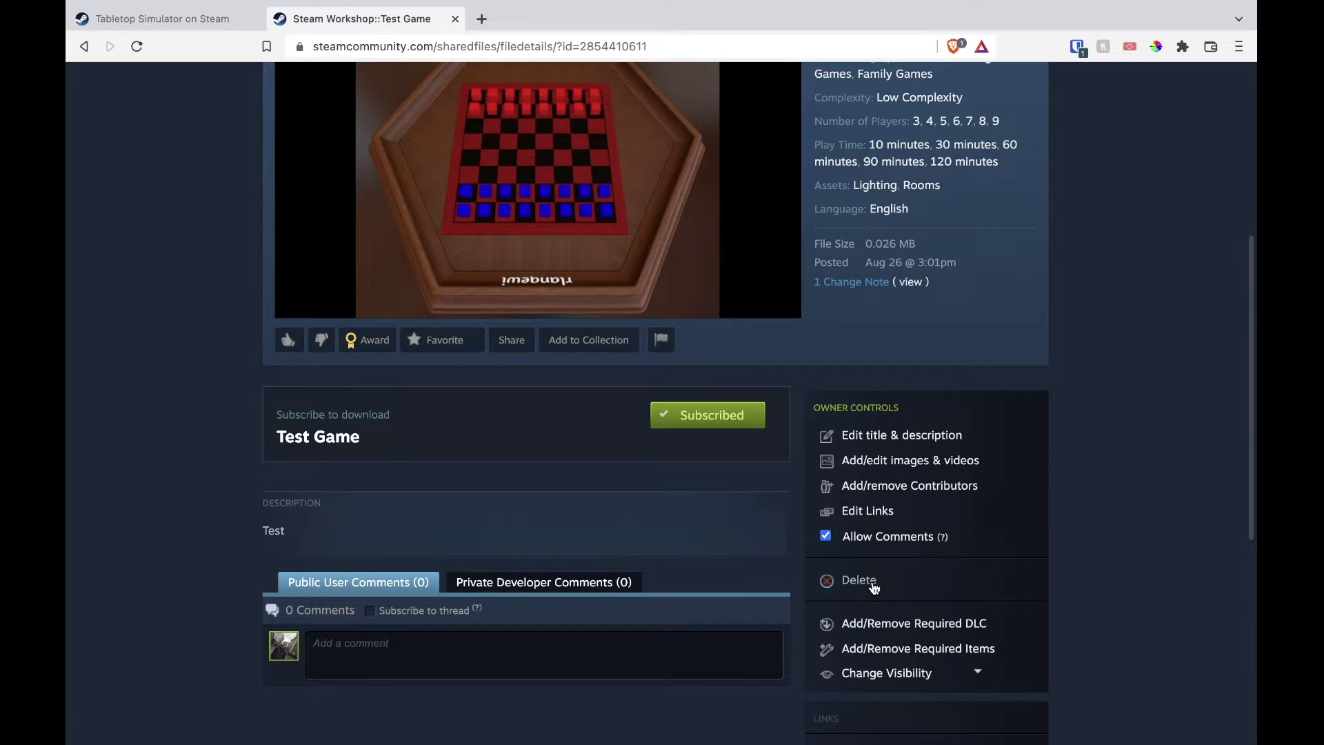
Show the visibility choices for the Test Game Workshop item in its owner controls
{"action": "scroll", "coordinate": [873, 586], "scroll_direction": "down", "scroll_amount": 3}
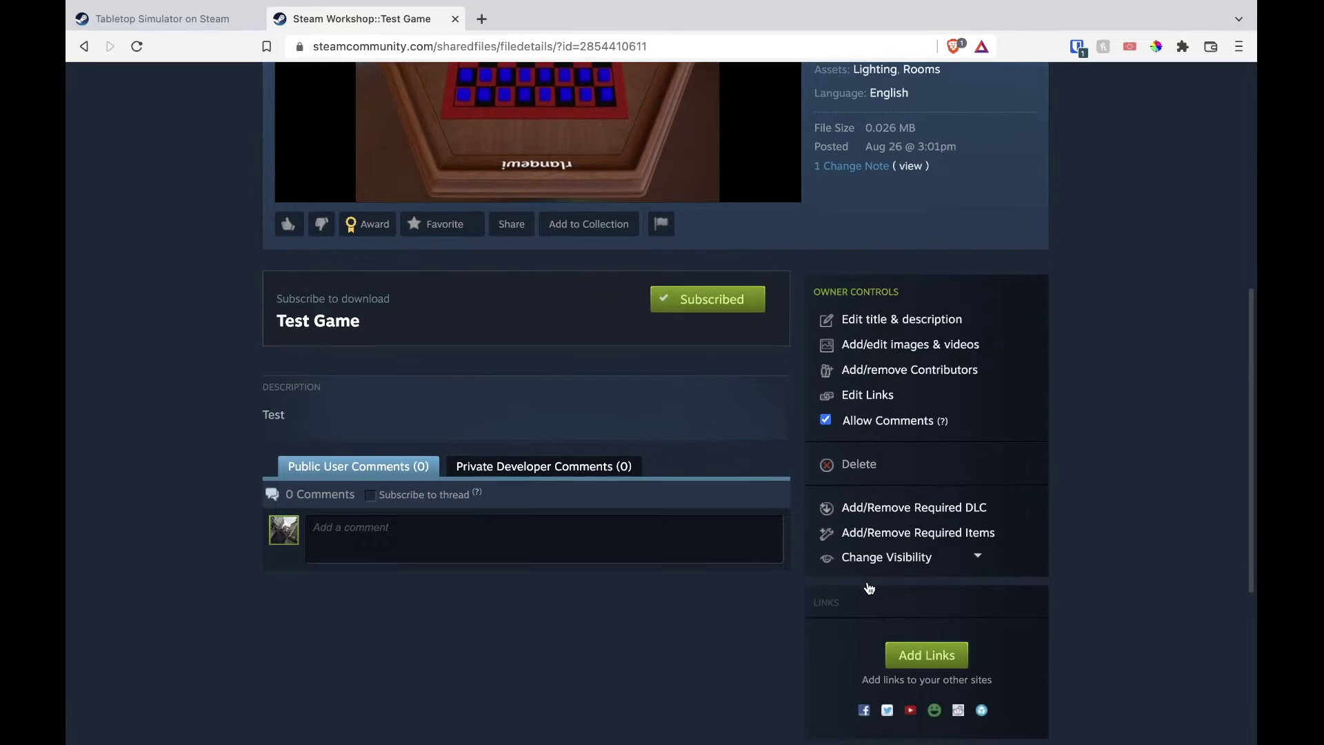
{"action": "left_click", "coordinate": [979, 560]}
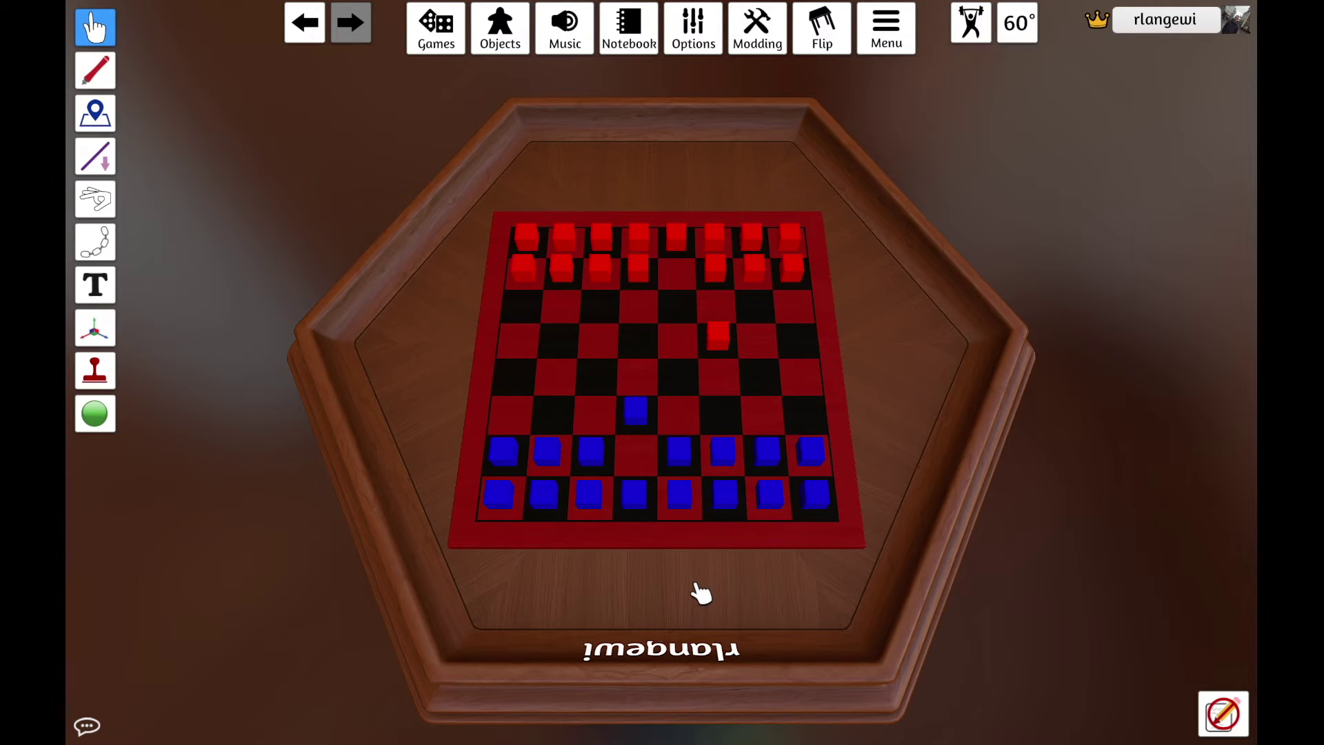
{"action": "left_click", "coordinate": [757, 28]}
{"action": "left_click", "coordinate": [768, 69]}
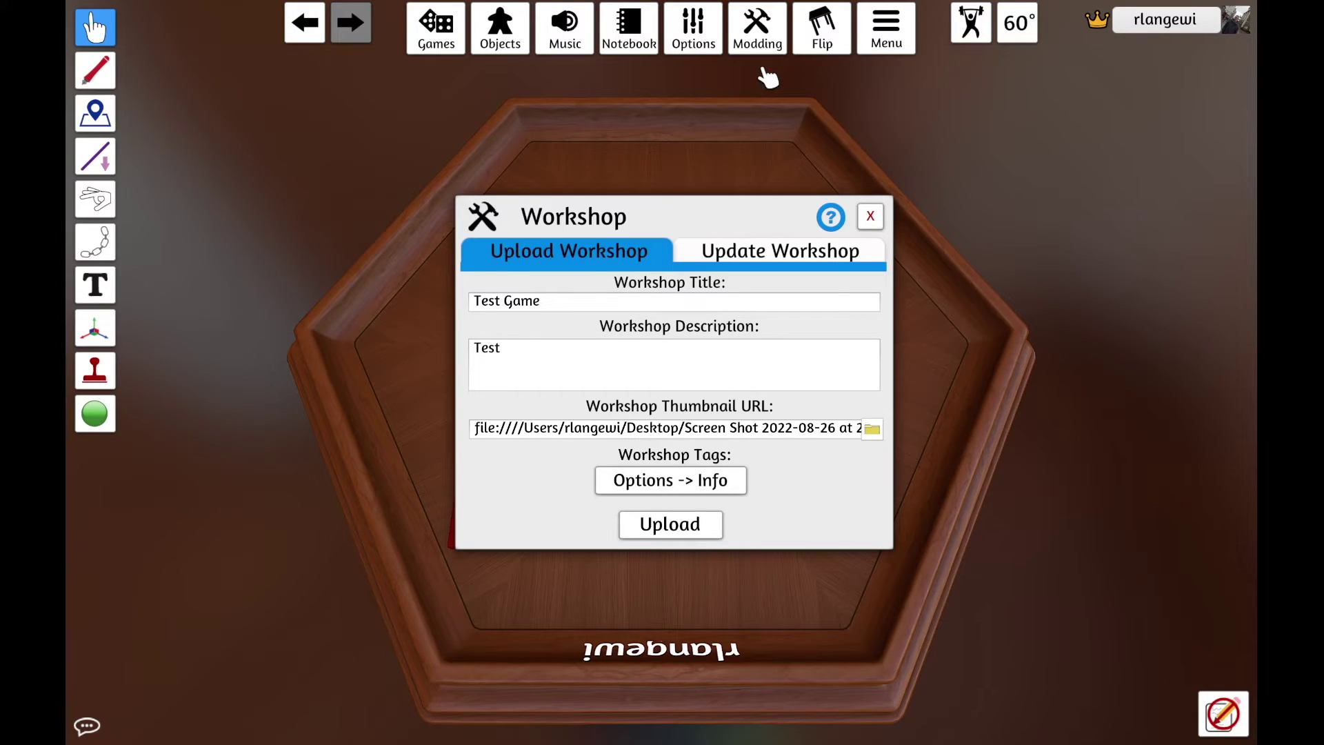
{"action": "left_click", "coordinate": [779, 257]}
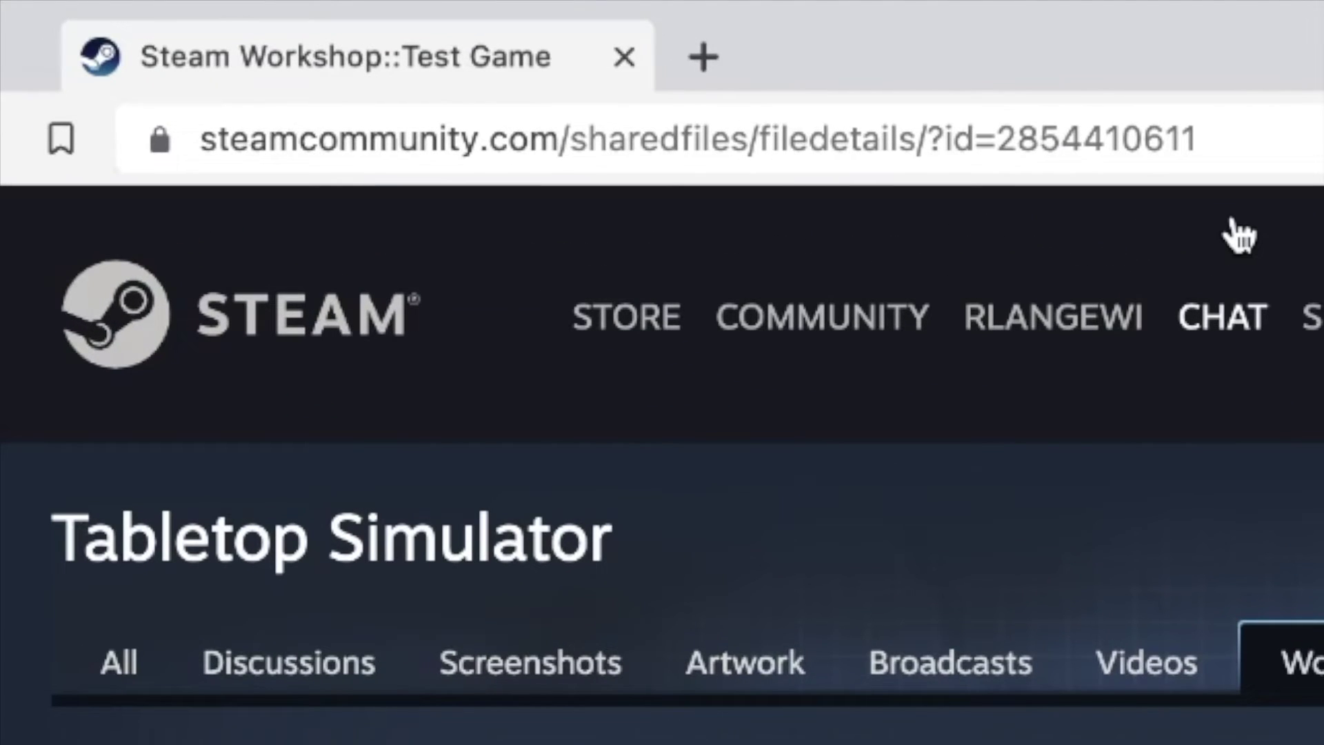
{"action": "double_click", "coordinate": [1002, 134]}
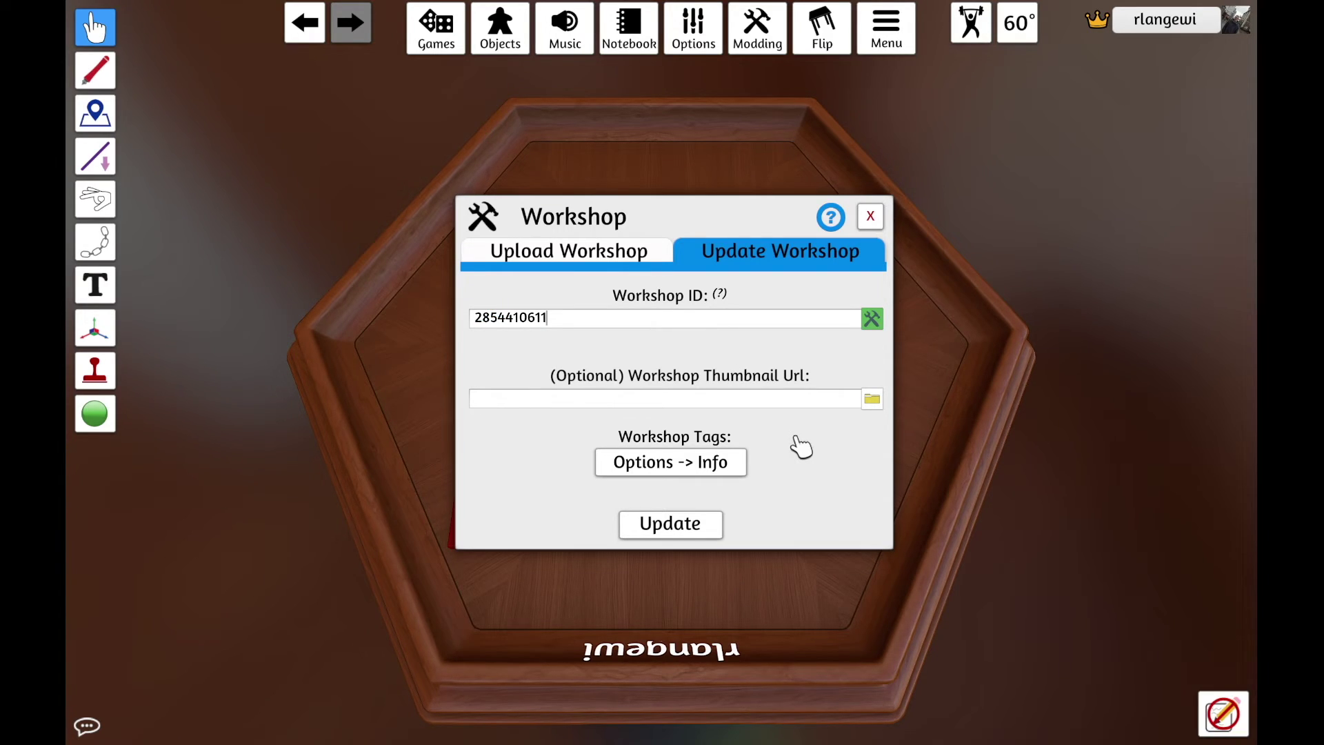
Set the game's complexity to High Complexity, update the Workshop item and check its details on the Test Game page
{"action": "left_click", "coordinate": [725, 464]}
{"action": "left_click", "coordinate": [735, 342]}
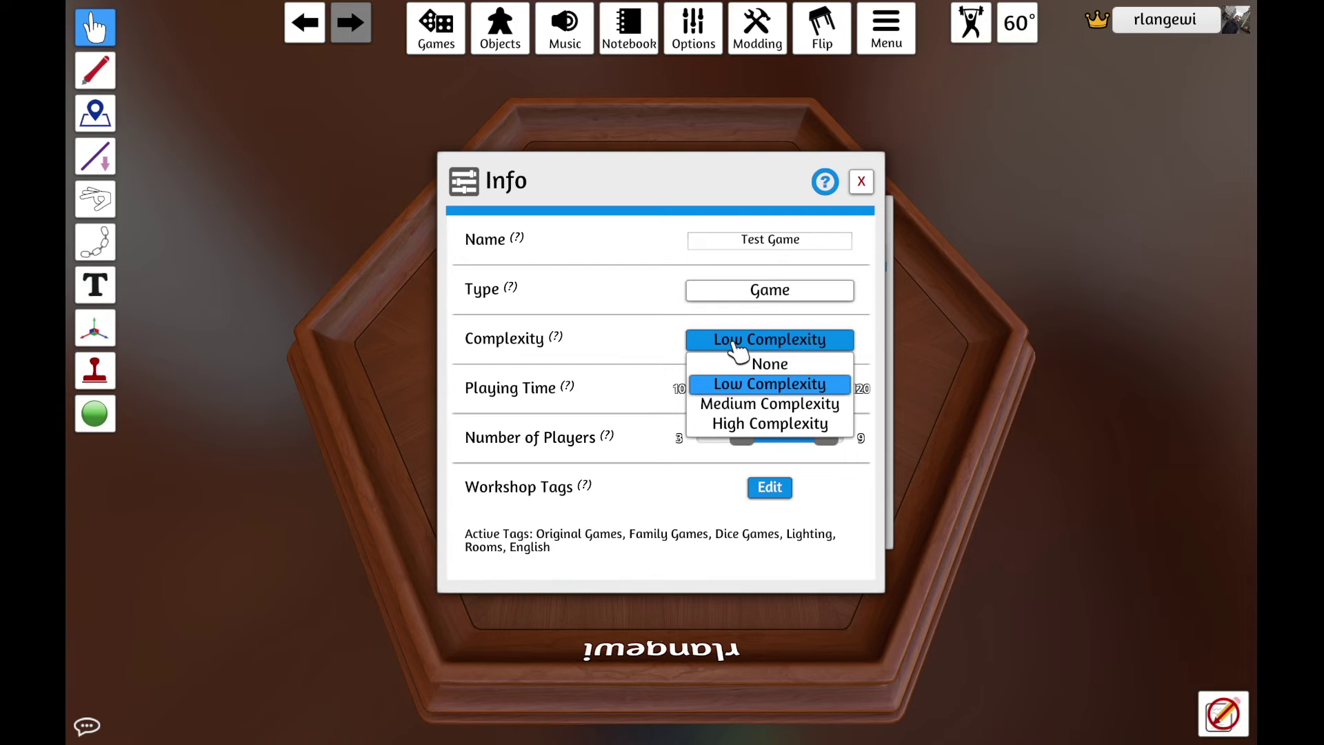
{"action": "left_click", "coordinate": [770, 423]}
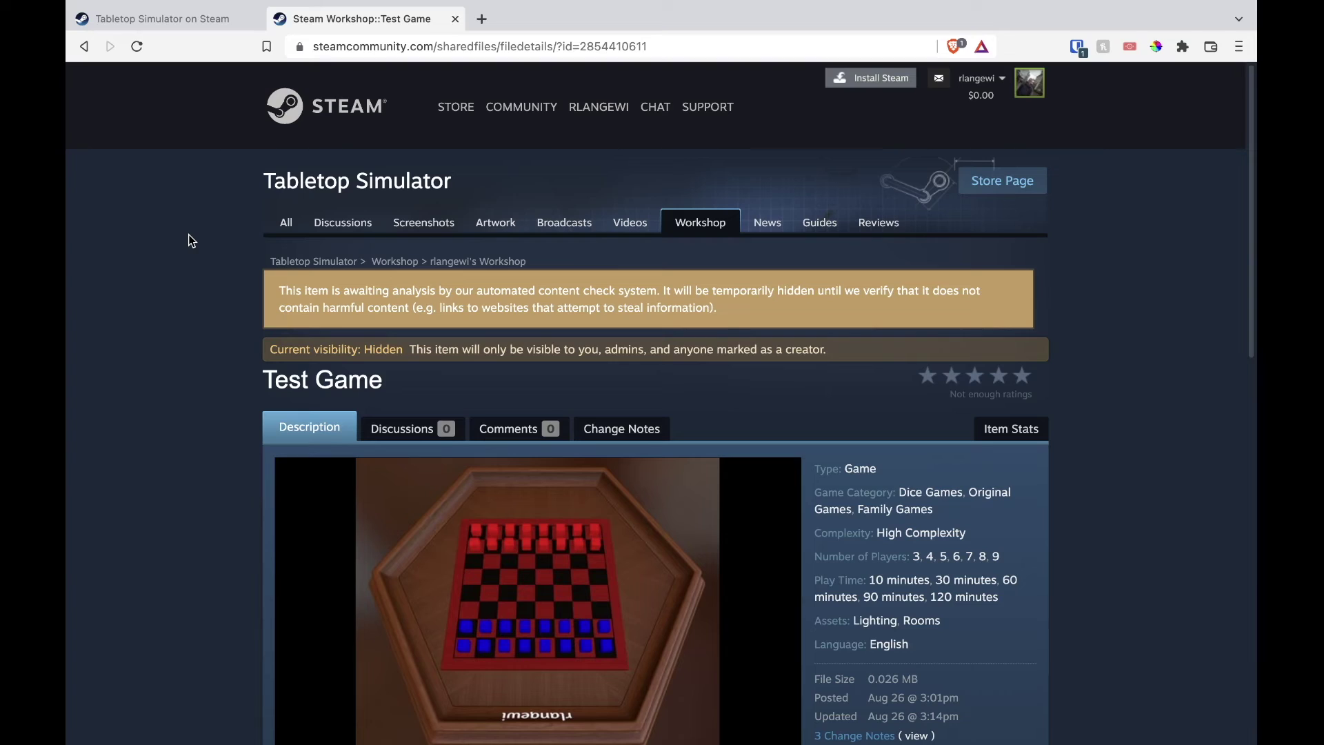
{"action": "scroll", "coordinate": [800, 402], "scroll_direction": "down", "scroll_amount": 1}
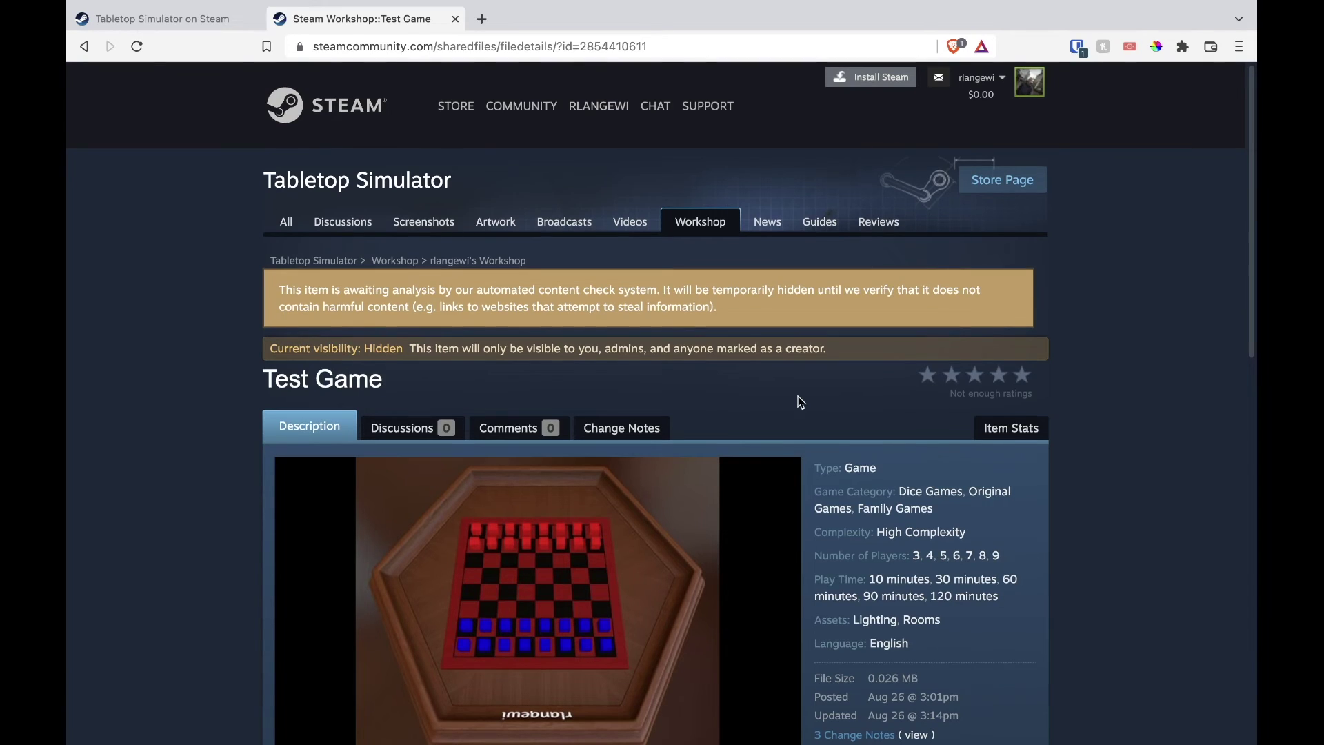